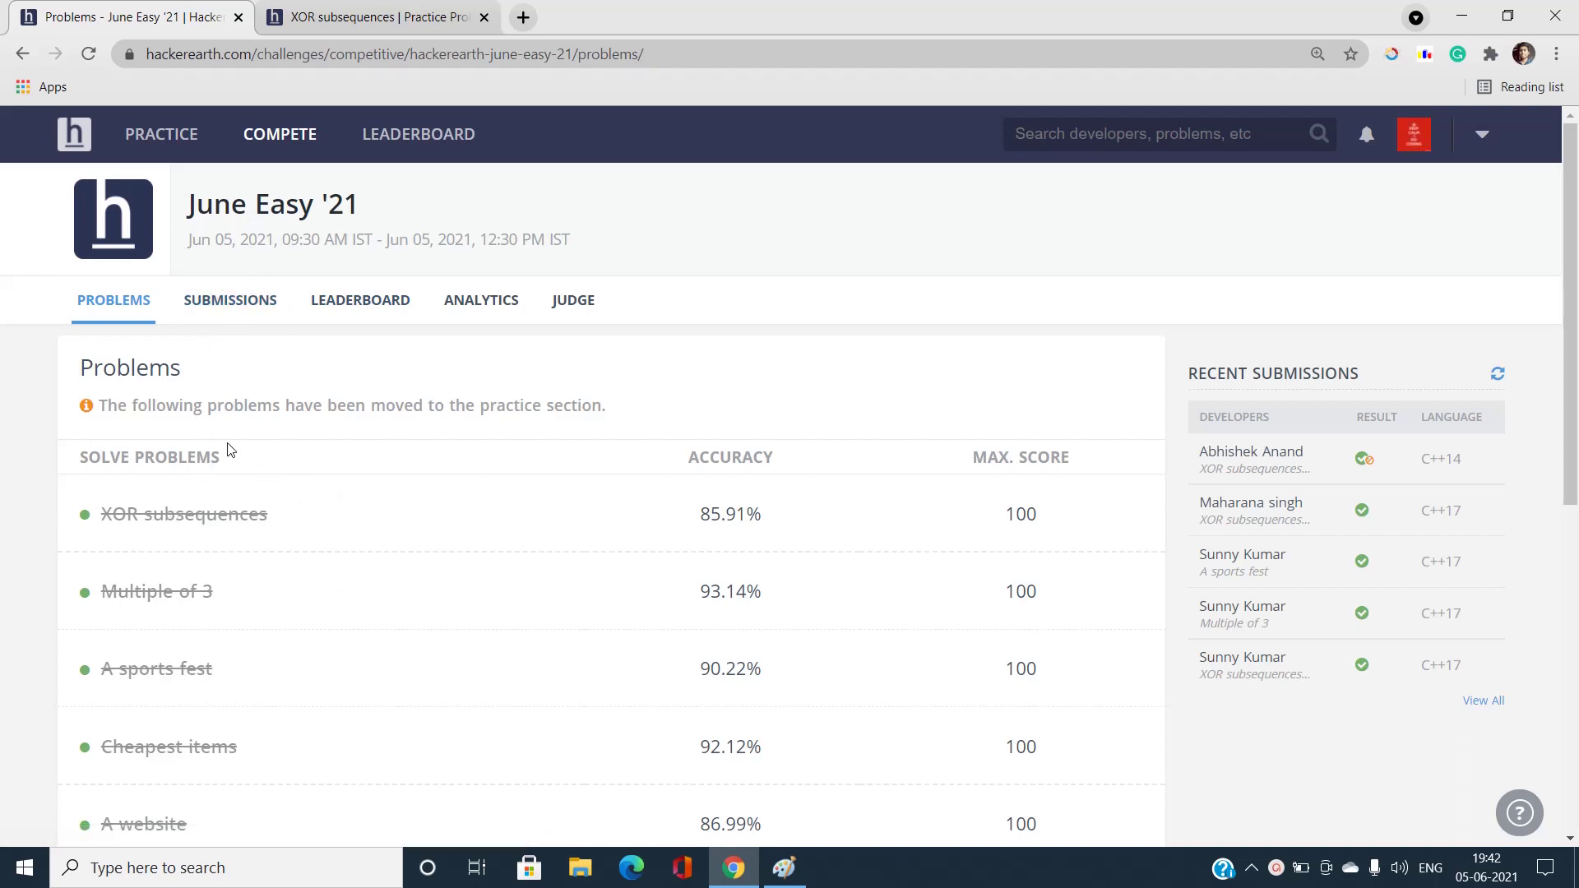
# Step: Switch to the 'XOR subsequences | Practice Problems' browser tab
pyautogui.click(377, 17)
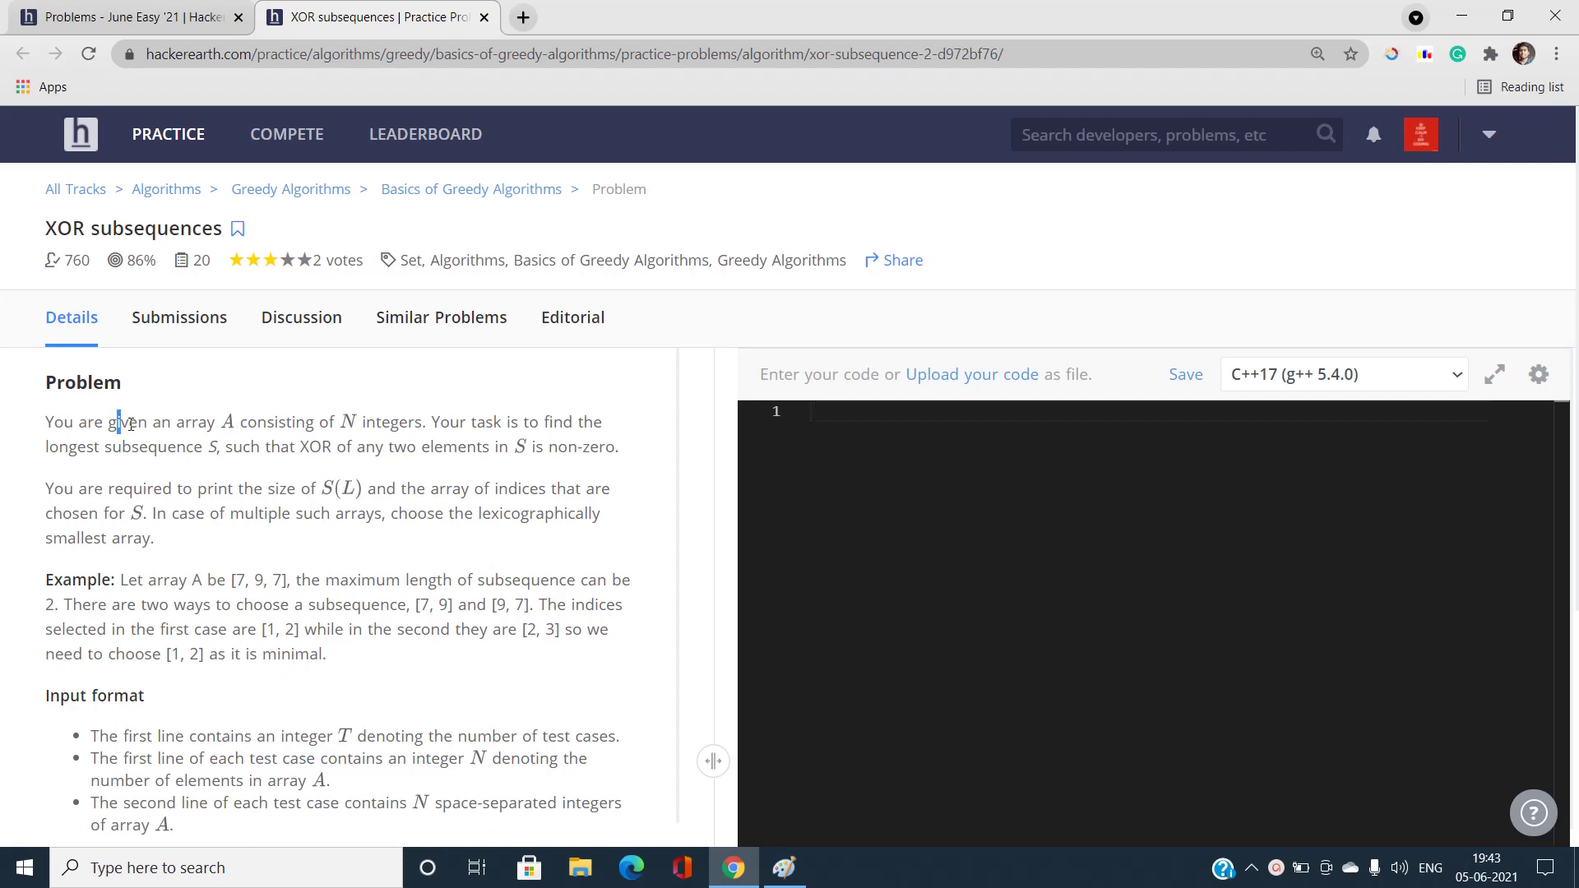
pyautogui.moveTo(117, 422); pyautogui.dragTo(392, 422)
pyautogui.click(319, 442)
pyautogui.moveTo(297, 423); pyautogui.dragTo(543, 422)
pyautogui.click(331, 571)
pyautogui.moveTo(65, 448); pyautogui.dragTo(253, 447)
pyautogui.click(245, 538)
pyautogui.moveTo(106, 447); pyautogui.dragTo(234, 447)
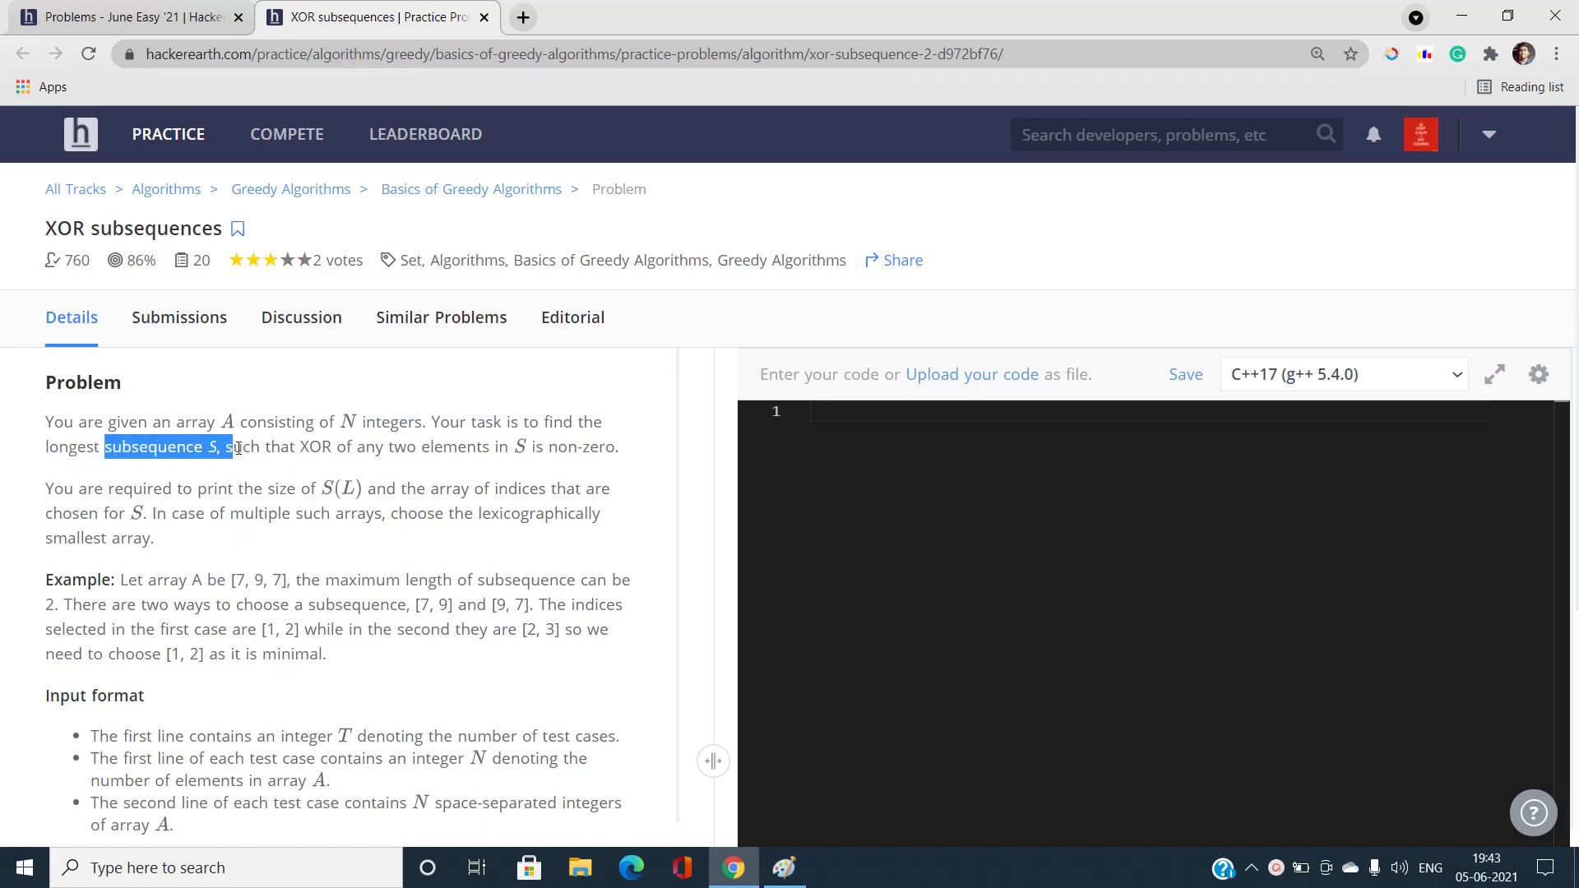
pyautogui.click(237, 554)
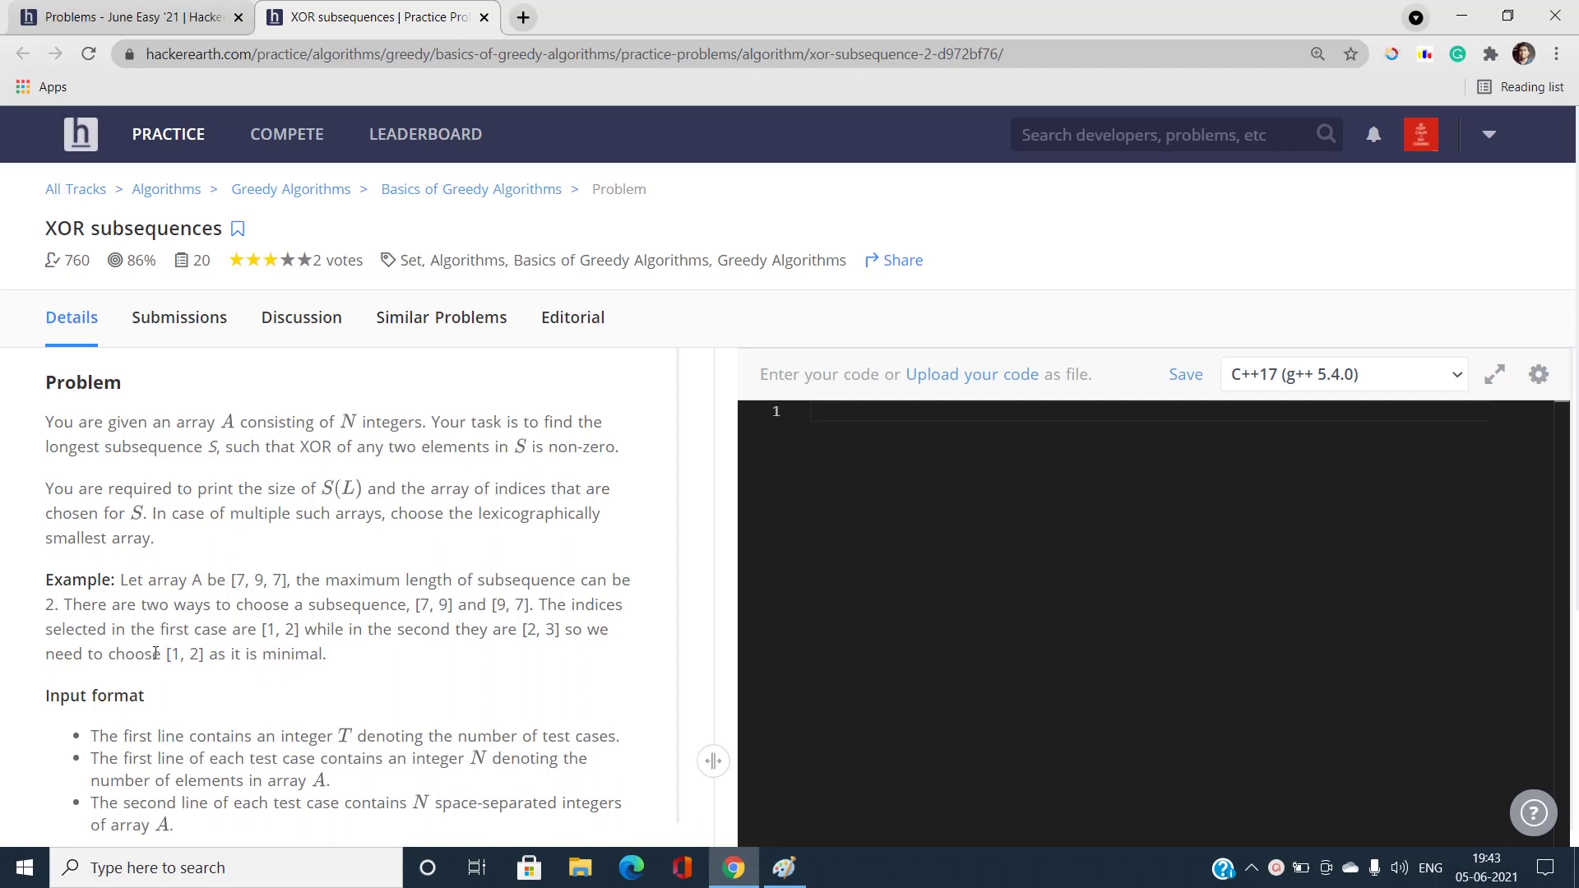
pyautogui.moveTo(272, 447); pyautogui.dragTo(398, 447)
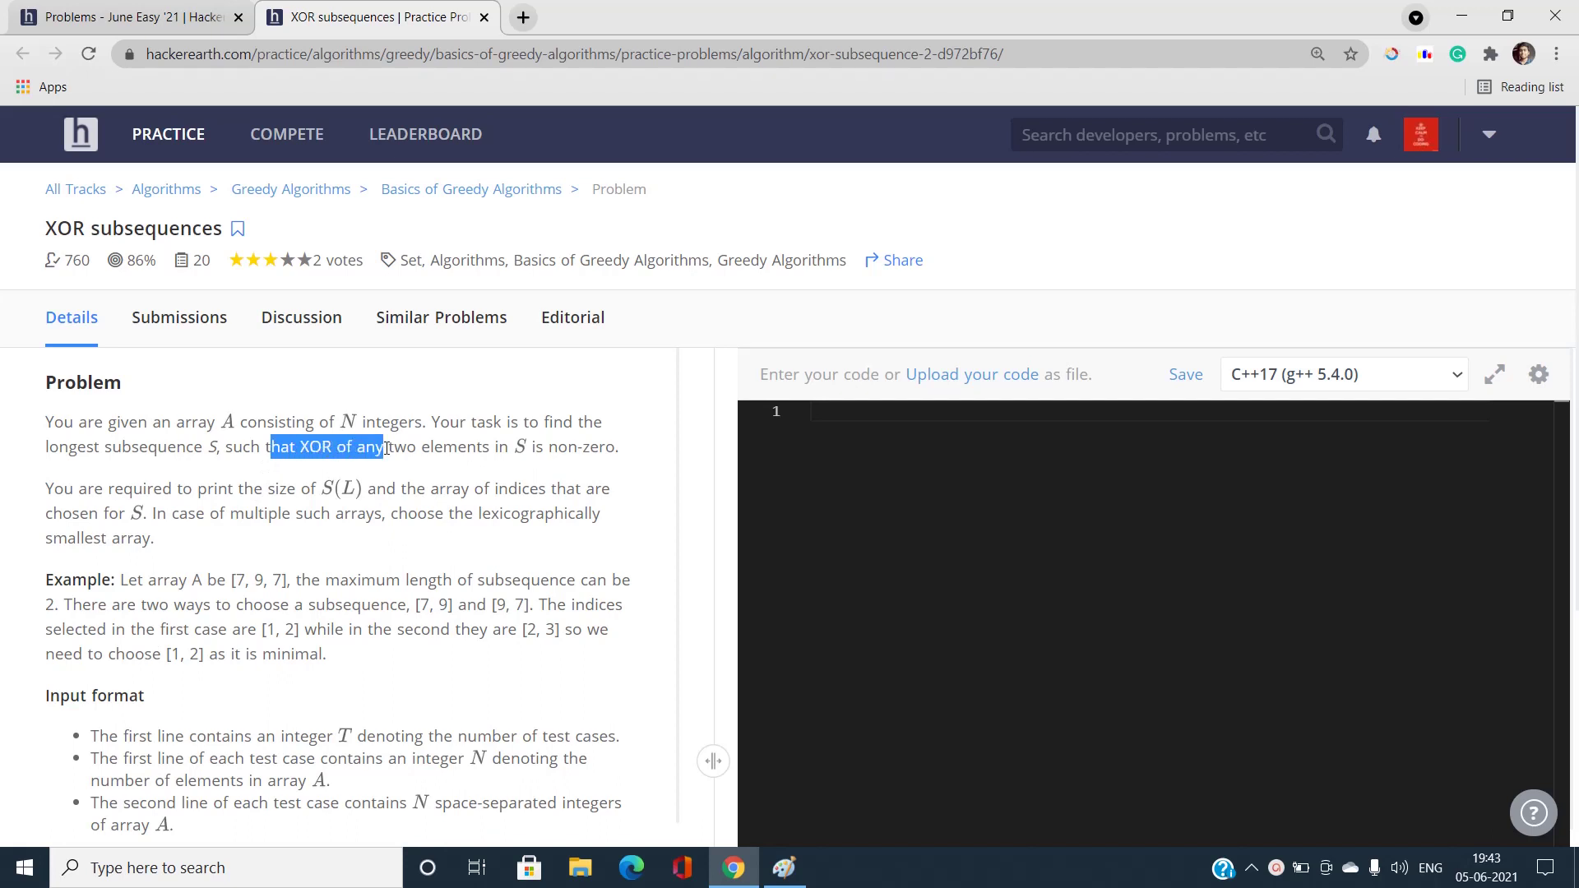
pyautogui.click(276, 605)
pyautogui.moveTo(265, 448); pyautogui.dragTo(585, 448)
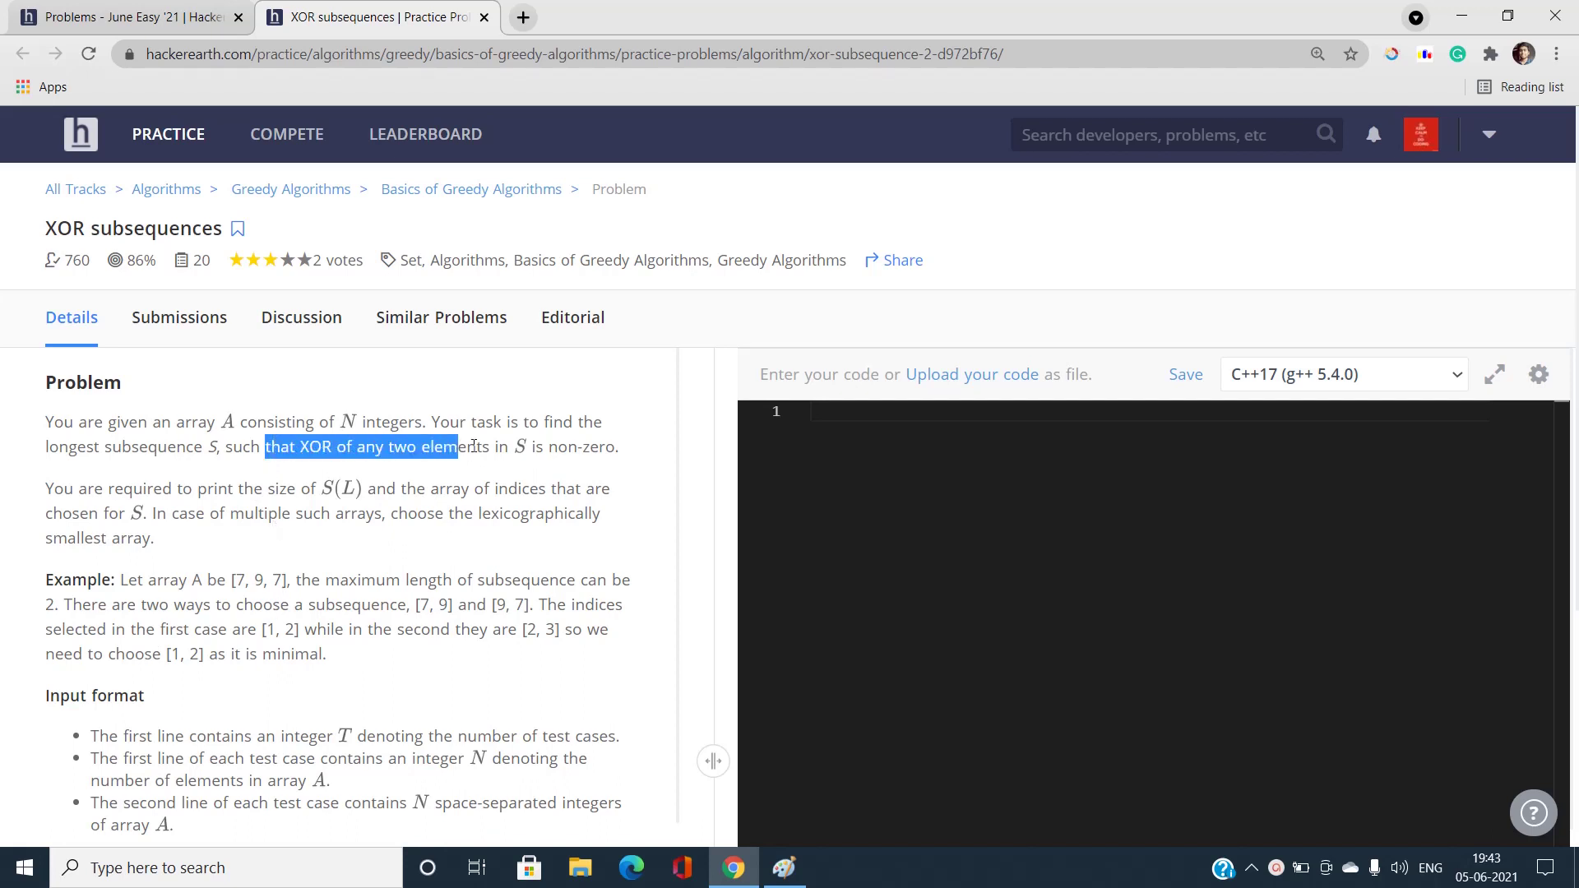
pyautogui.click(581, 562)
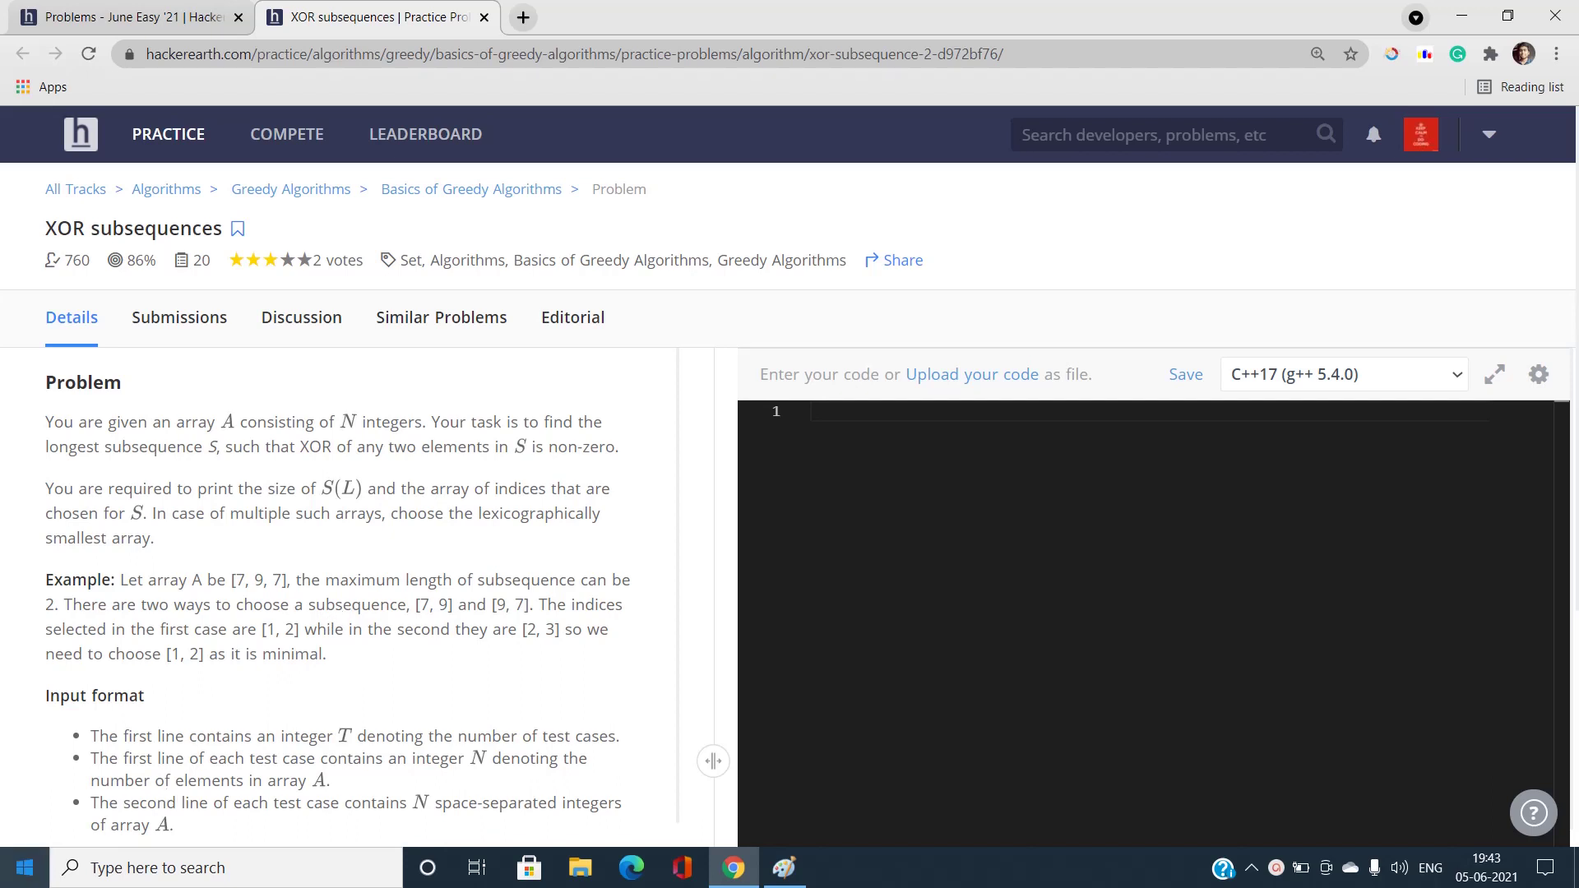
pyautogui.moveTo(371, 447); pyautogui.dragTo(136, 446)
pyautogui.click(519, 587)
pyautogui.moveTo(77, 489); pyautogui.dragTo(373, 503)
pyautogui.click(315, 556)
pyautogui.click(408, 573)
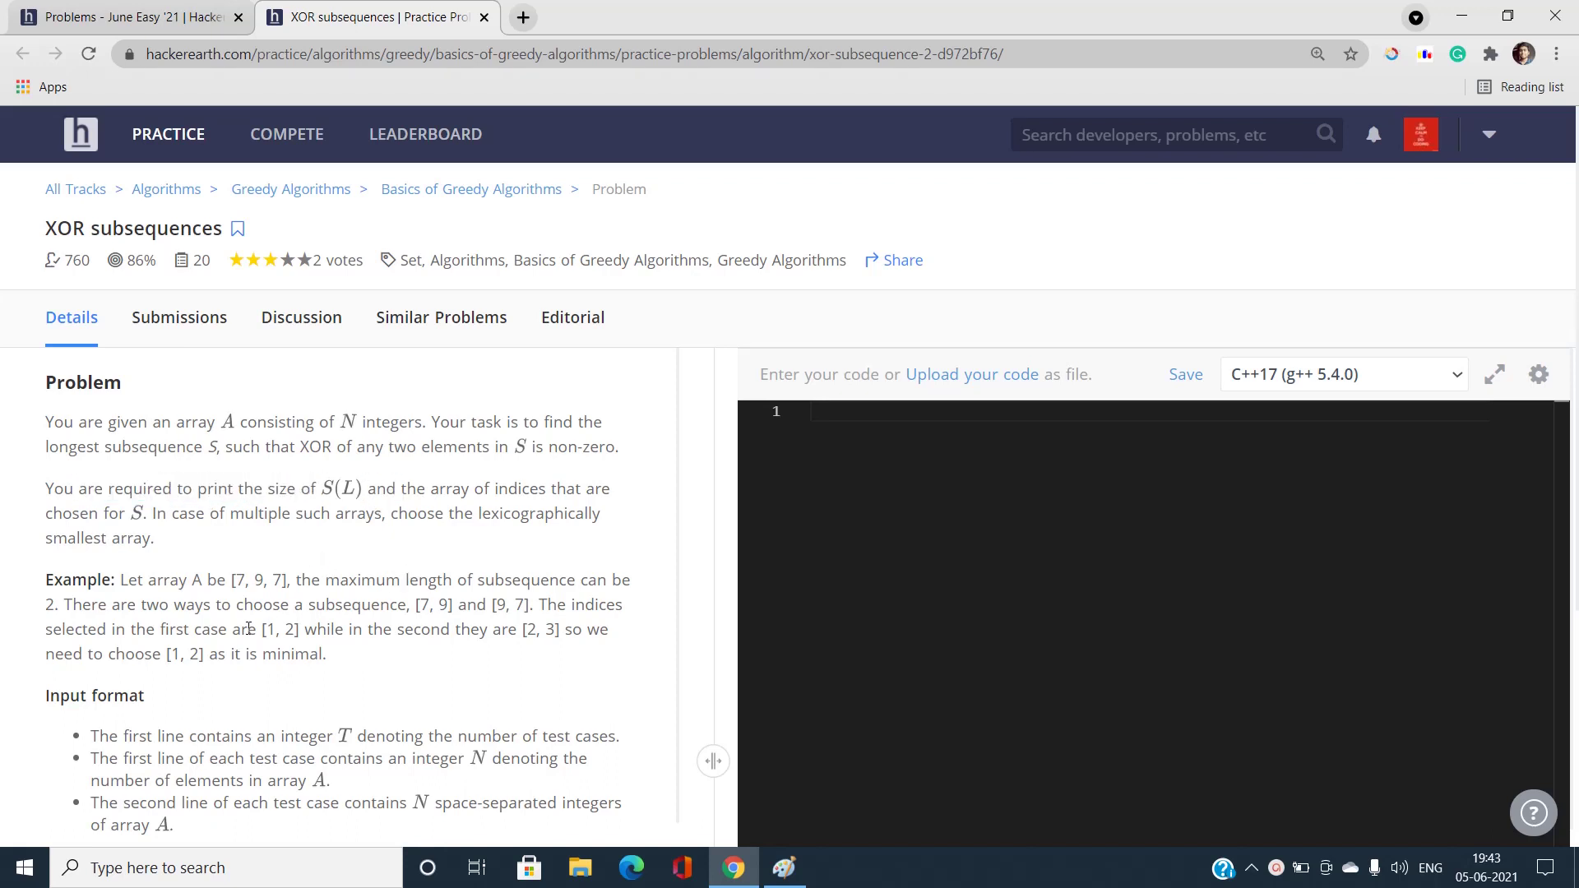
pyautogui.moveTo(174, 513); pyautogui.dragTo(530, 518)
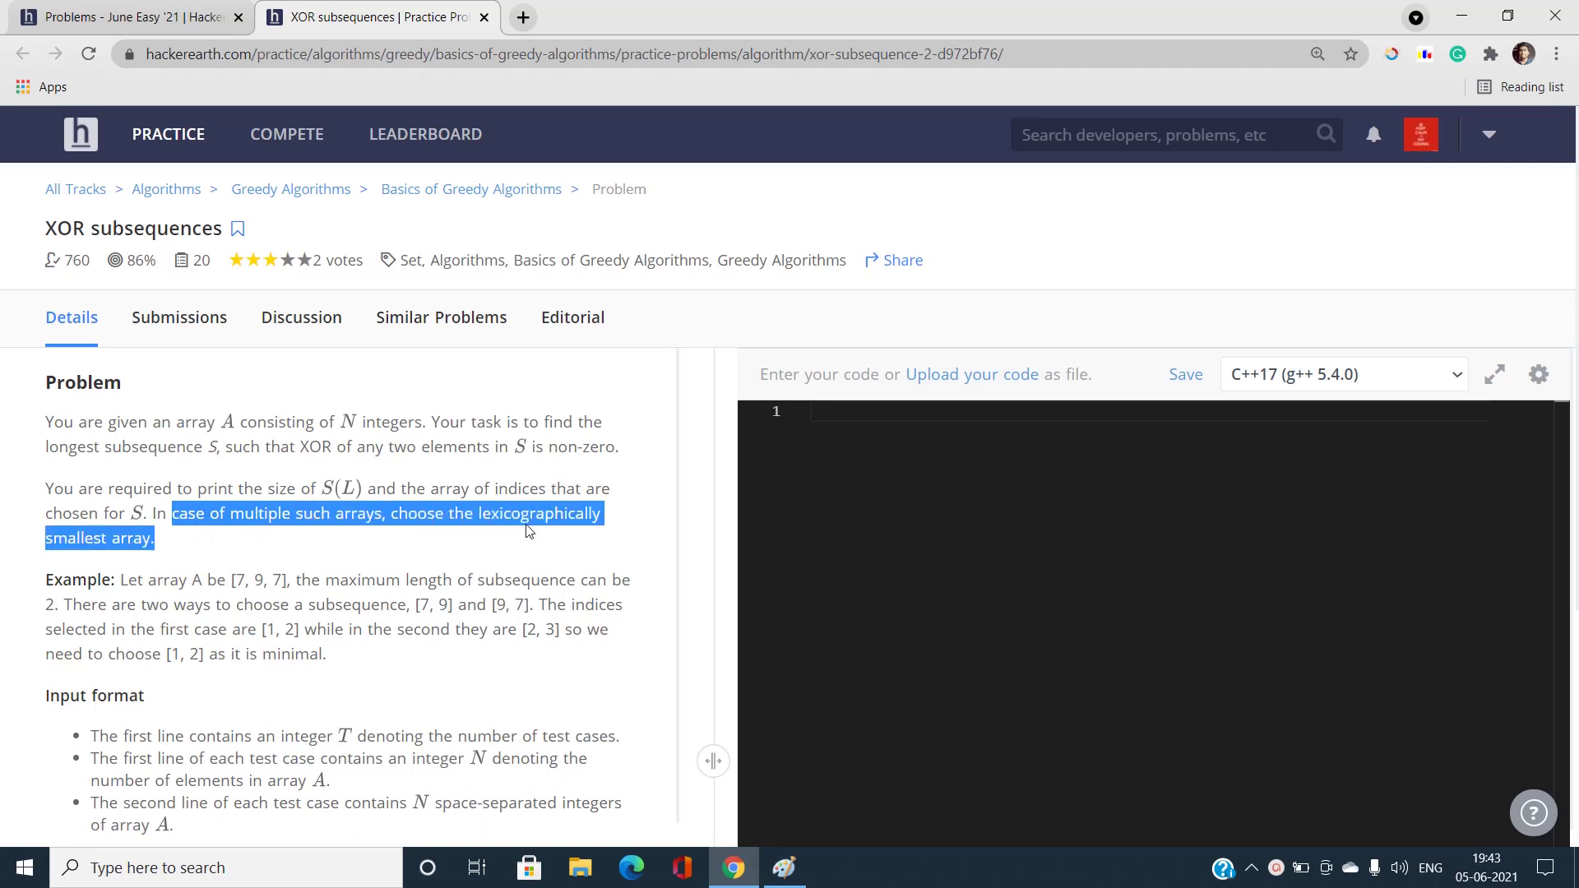
pyautogui.moveTo(430, 489)
pyautogui.mouseDown()
pyautogui.moveTo(448, 490)
pyautogui.moveTo(146, 524)
pyautogui.mouseUp()
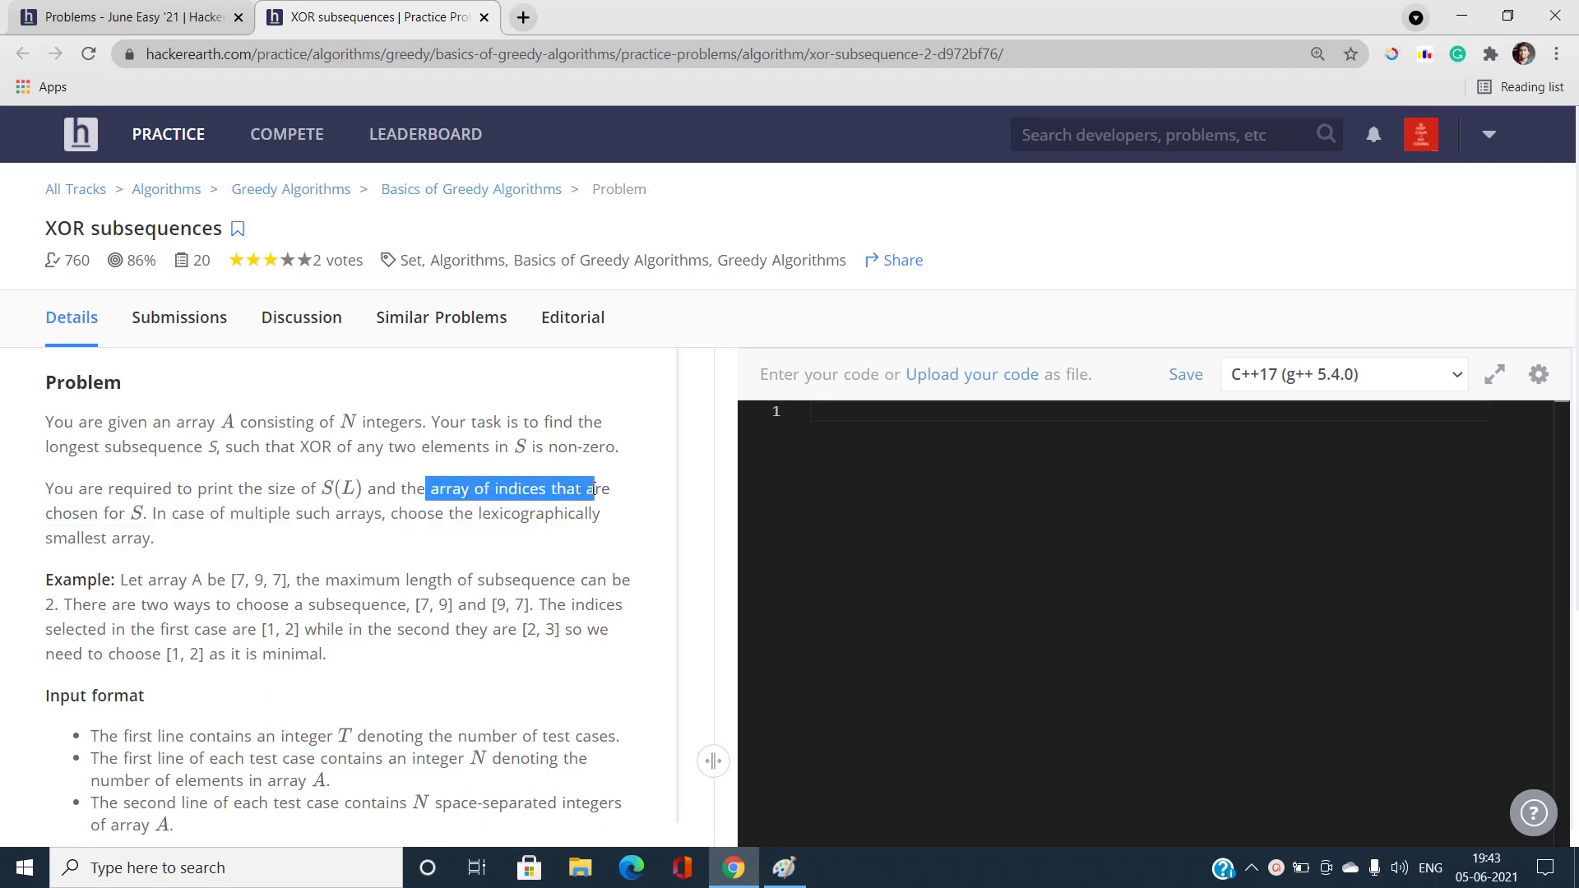
pyautogui.click(192, 657)
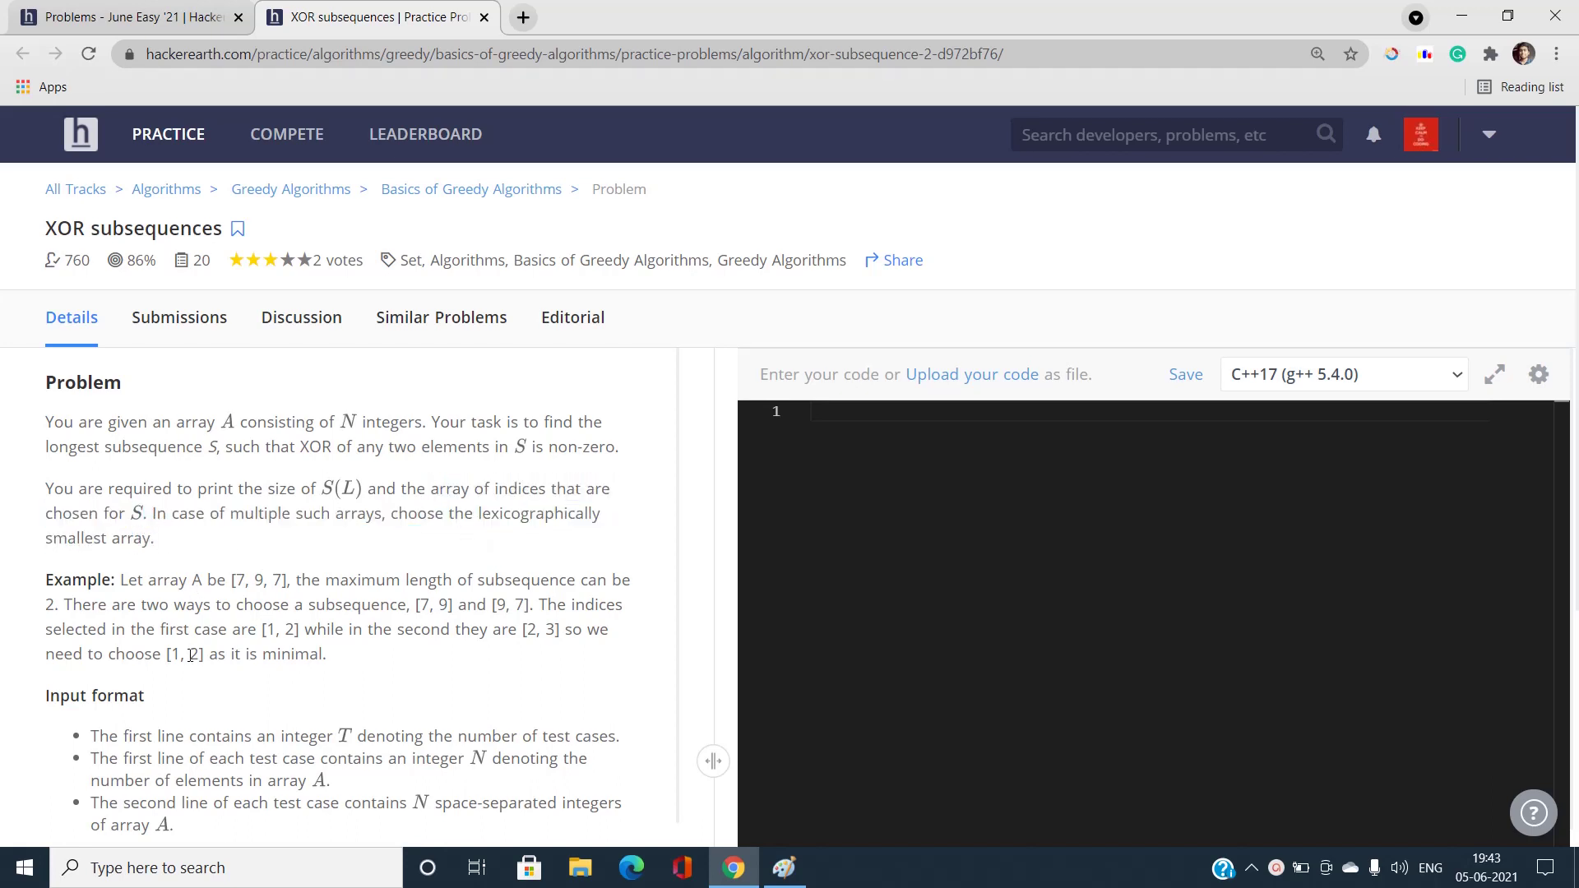
pyautogui.scroll(-3, 217, 686)
pyautogui.scroll(-2, 217, 686)
# Step: Highlight the T, test-case and array A lines of the input format
pyautogui.moveTo(246, 426); pyautogui.dragTo(415, 428)
pyautogui.click(247, 445)
pyautogui.moveTo(274, 449); pyautogui.dragTo(464, 449)
pyautogui.click(407, 519)
pyautogui.moveTo(185, 473); pyautogui.dragTo(328, 473)
pyautogui.click(263, 551)
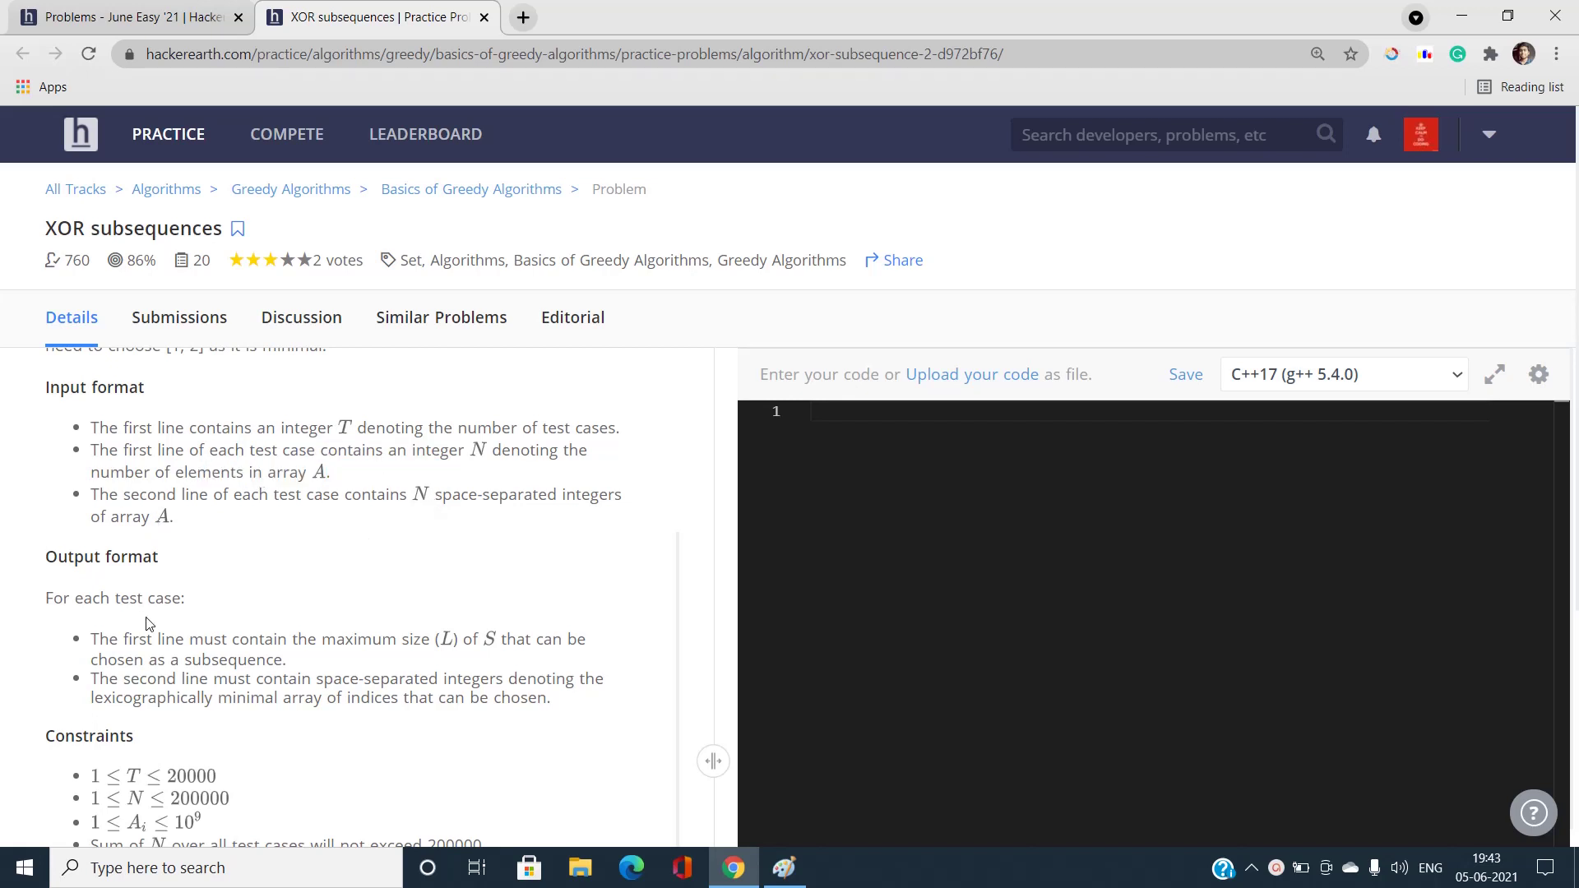
pyautogui.scroll(-4, 150, 625)
pyautogui.scroll(2, 114, 447)
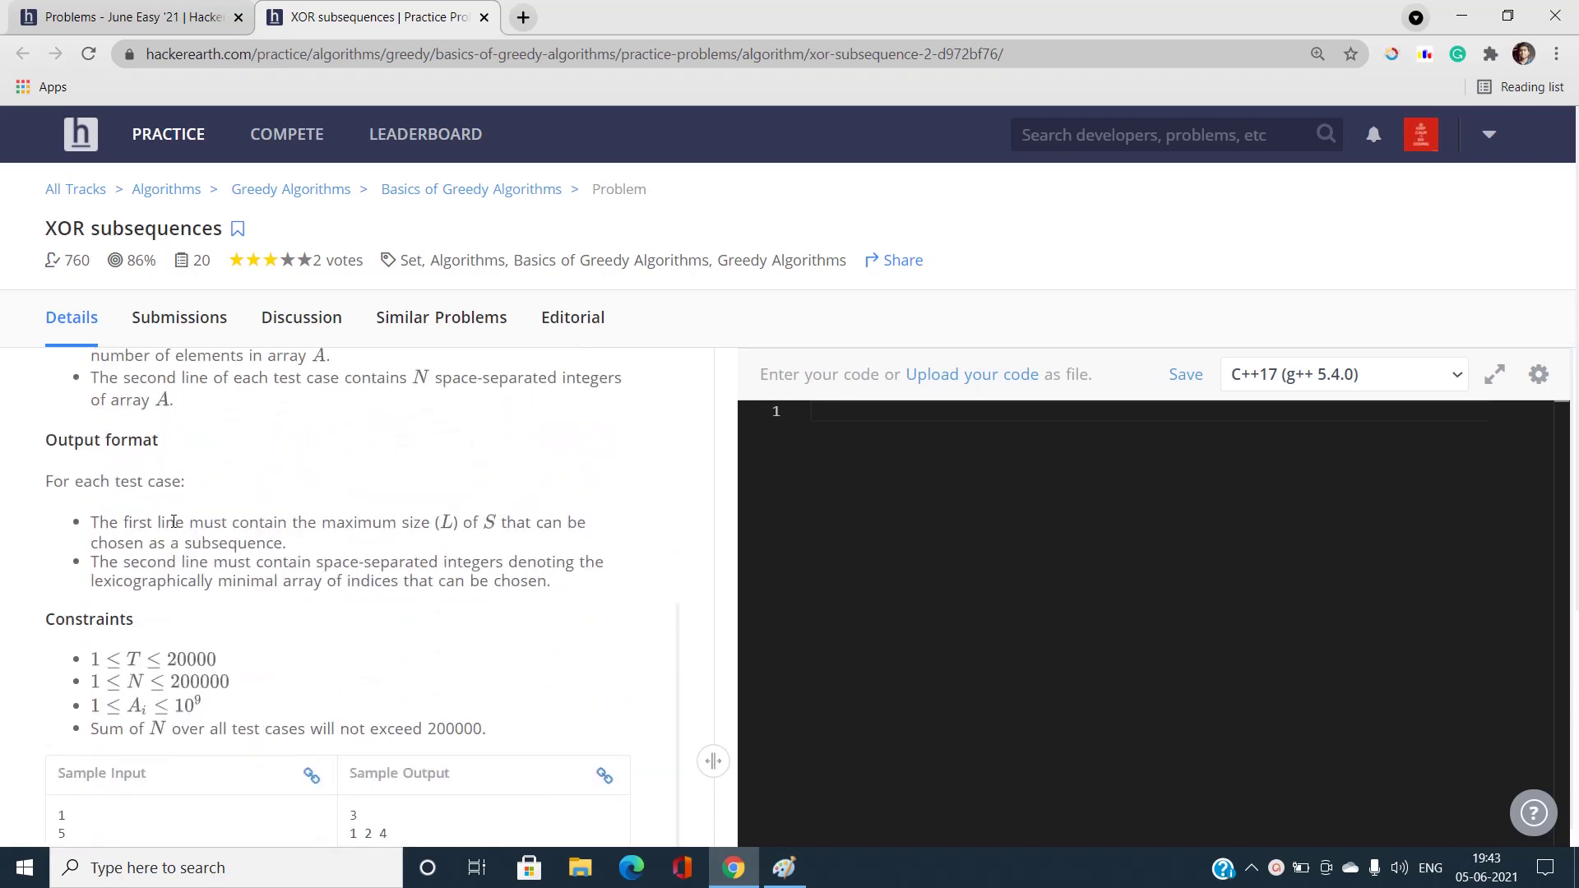
# Step: Highlight the maximum-size output requirement, then switch to the blank Paint canvas
pyautogui.moveTo(173, 522); pyautogui.dragTo(443, 522)
pyautogui.click(190, 552)
pyautogui.moveTo(123, 564); pyautogui.dragTo(289, 601)
pyautogui.click(482, 626)
pyautogui.scroll(5, 202, 601)
pyautogui.scroll(3, 201, 600)
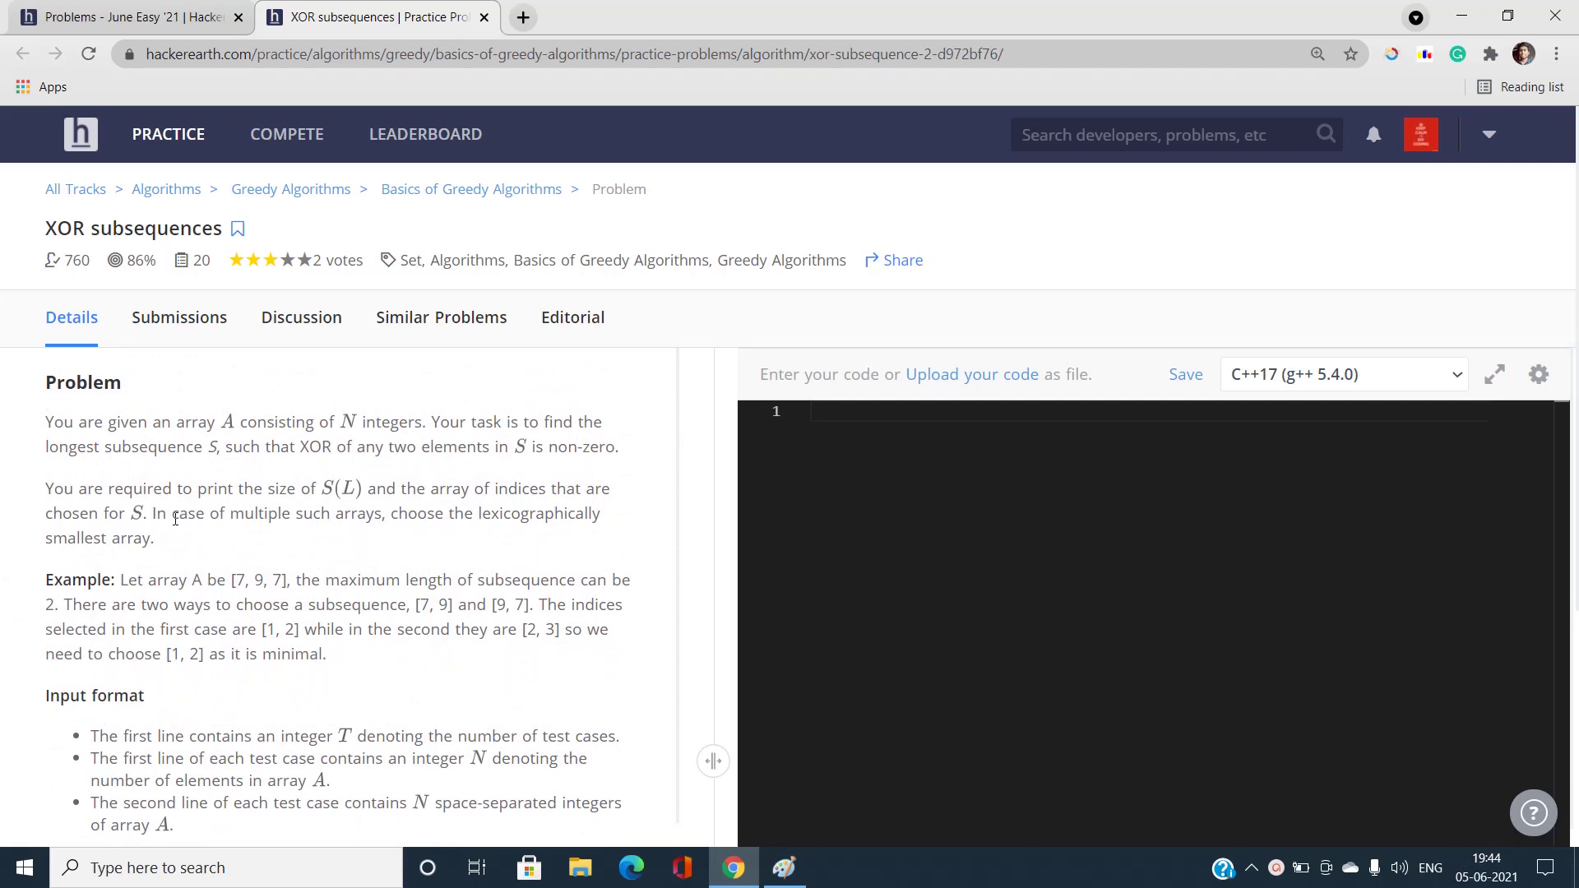
pyautogui.hotkey('alt', 'Tab')
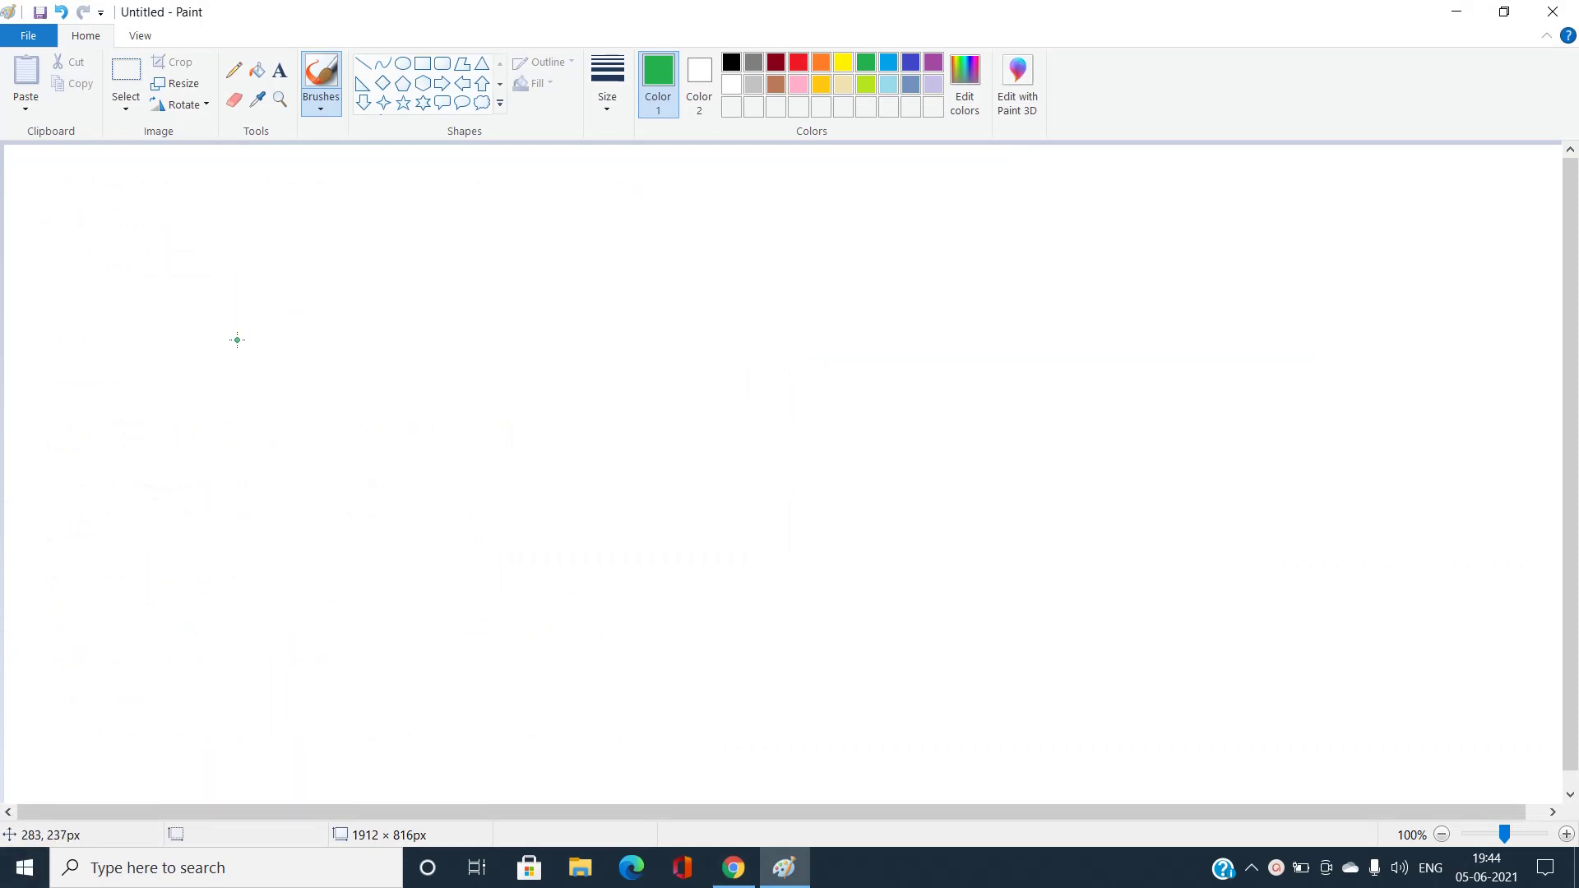
# Step: Write a^b ≠ 0 and, below it, a^b==0 in green
pyautogui.moveTo(257, 256)
pyautogui.mouseDown()
pyautogui.moveTo(266, 285)
pyautogui.moveTo(289, 222)
pyautogui.moveTo(302, 247)
pyautogui.mouseUp()
pyautogui.moveTo(301, 225)
pyautogui.mouseDown()
pyautogui.moveTo(303, 278)
pyautogui.moveTo(444, 245)
pyautogui.moveTo(402, 294)
pyautogui.moveTo(429, 271)
pyautogui.moveTo(490, 277)
pyautogui.moveTo(491, 226)
pyautogui.mouseUp()
pyautogui.moveTo(459, 231); pyautogui.dragTo(487, 222)
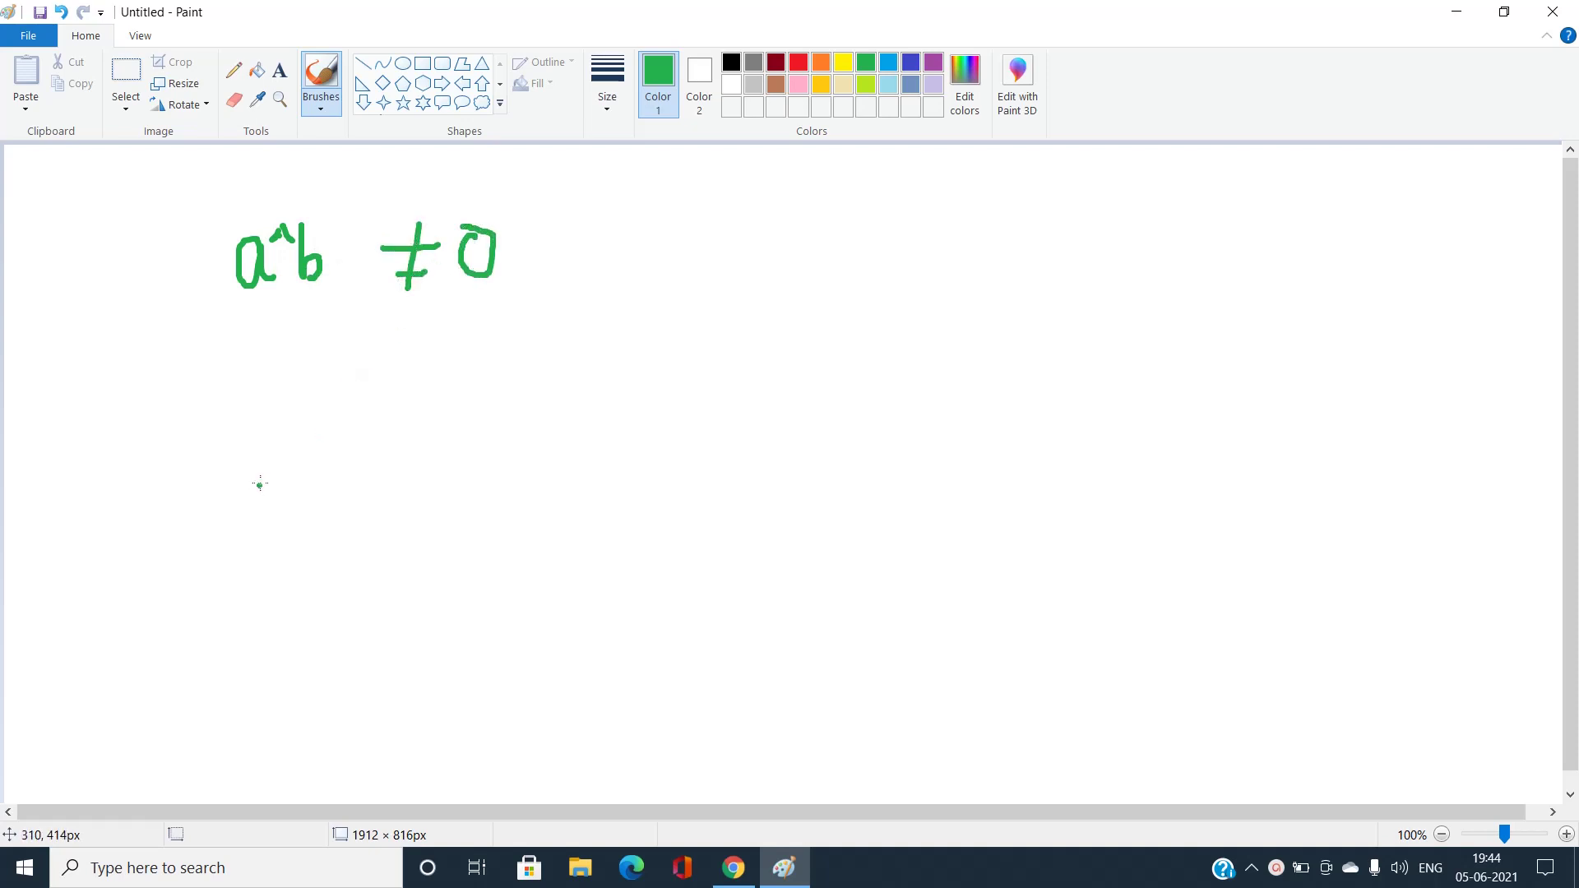
pyautogui.moveTo(282, 469); pyautogui.dragTo(259, 499)
pyautogui.moveTo(281, 468)
pyautogui.mouseDown()
pyautogui.moveTo(292, 509)
pyautogui.moveTo(311, 450)
pyautogui.moveTo(338, 516)
pyautogui.mouseUp()
pyautogui.moveTo(338, 516)
pyautogui.mouseDown()
pyautogui.moveTo(352, 494)
pyautogui.moveTo(353, 518)
pyautogui.mouseUp()
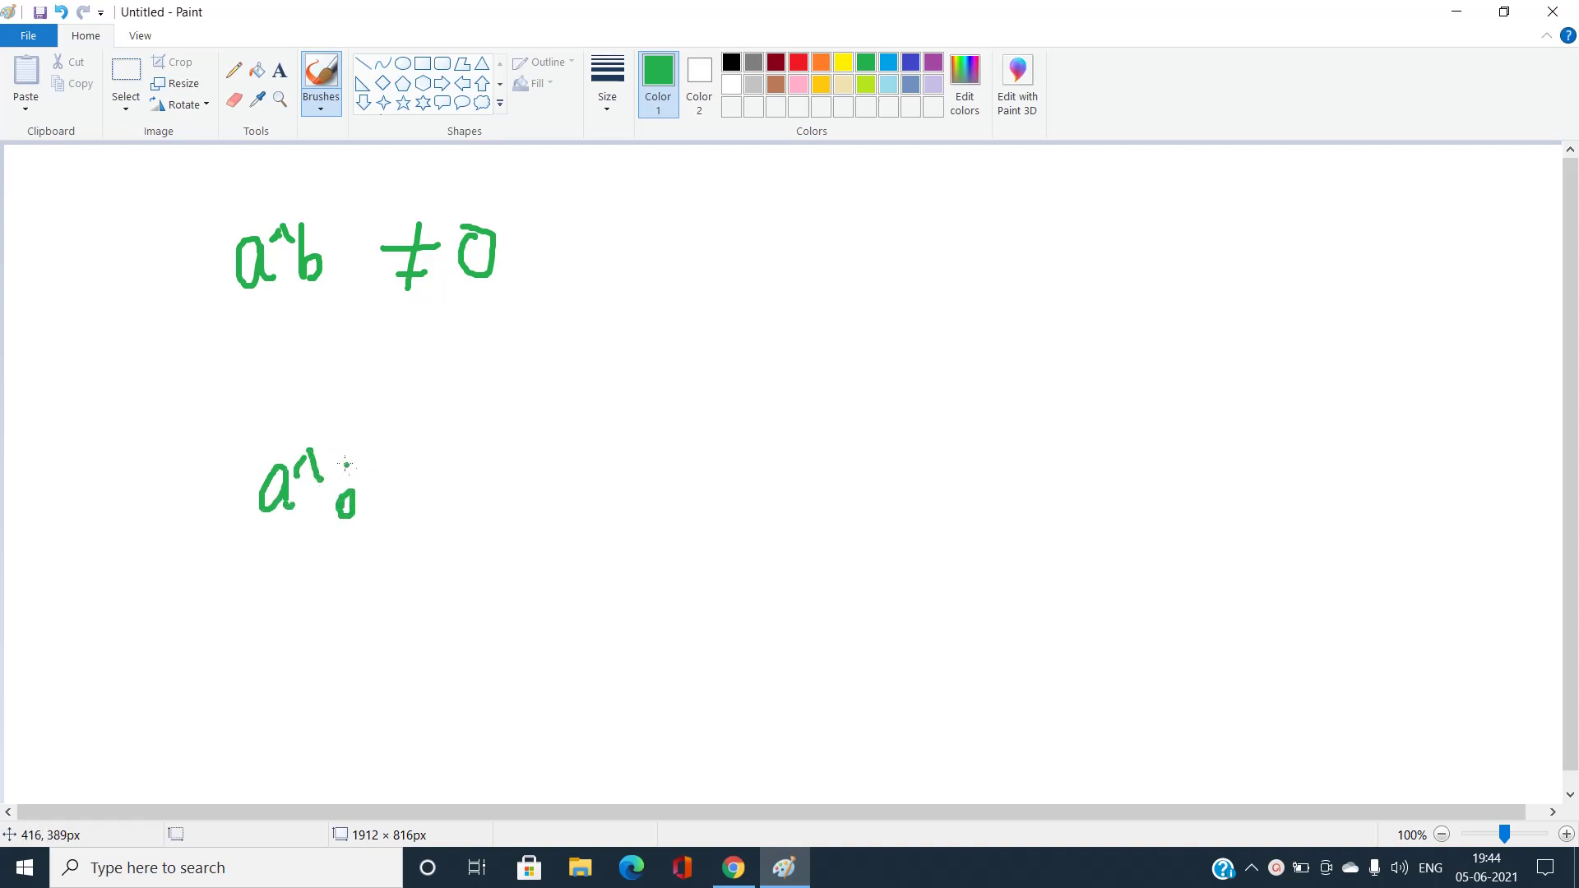
pyautogui.moveTo(344, 454)
pyautogui.mouseDown()
pyautogui.moveTo(338, 496)
pyautogui.moveTo(424, 466)
pyautogui.moveTo(444, 493)
pyautogui.mouseUp()
pyautogui.moveTo(445, 493); pyautogui.dragTo(473, 459)
# Step: Write a==b underneath and circle it
pyautogui.moveTo(333, 610)
pyautogui.mouseDown()
pyautogui.moveTo(317, 641)
pyautogui.moveTo(348, 643)
pyautogui.moveTo(383, 612)
pyautogui.mouseUp()
pyautogui.moveTo(366, 635)
pyautogui.mouseDown()
pyautogui.moveTo(415, 624)
pyautogui.moveTo(398, 643)
pyautogui.moveTo(437, 618)
pyautogui.moveTo(436, 634)
pyautogui.mouseUp()
pyautogui.moveTo(476, 580)
pyautogui.mouseDown()
pyautogui.moveTo(461, 642)
pyautogui.moveTo(490, 634)
pyautogui.moveTo(315, 579)
pyautogui.moveTo(284, 673)
pyautogui.moveTo(492, 680)
pyautogui.moveTo(494, 570)
pyautogui.moveTo(259, 605)
pyautogui.moveTo(294, 683)
pyautogui.moveTo(494, 677)
pyautogui.mouseUp()
pyautogui.moveTo(494, 676); pyautogui.dragTo(538, 647)
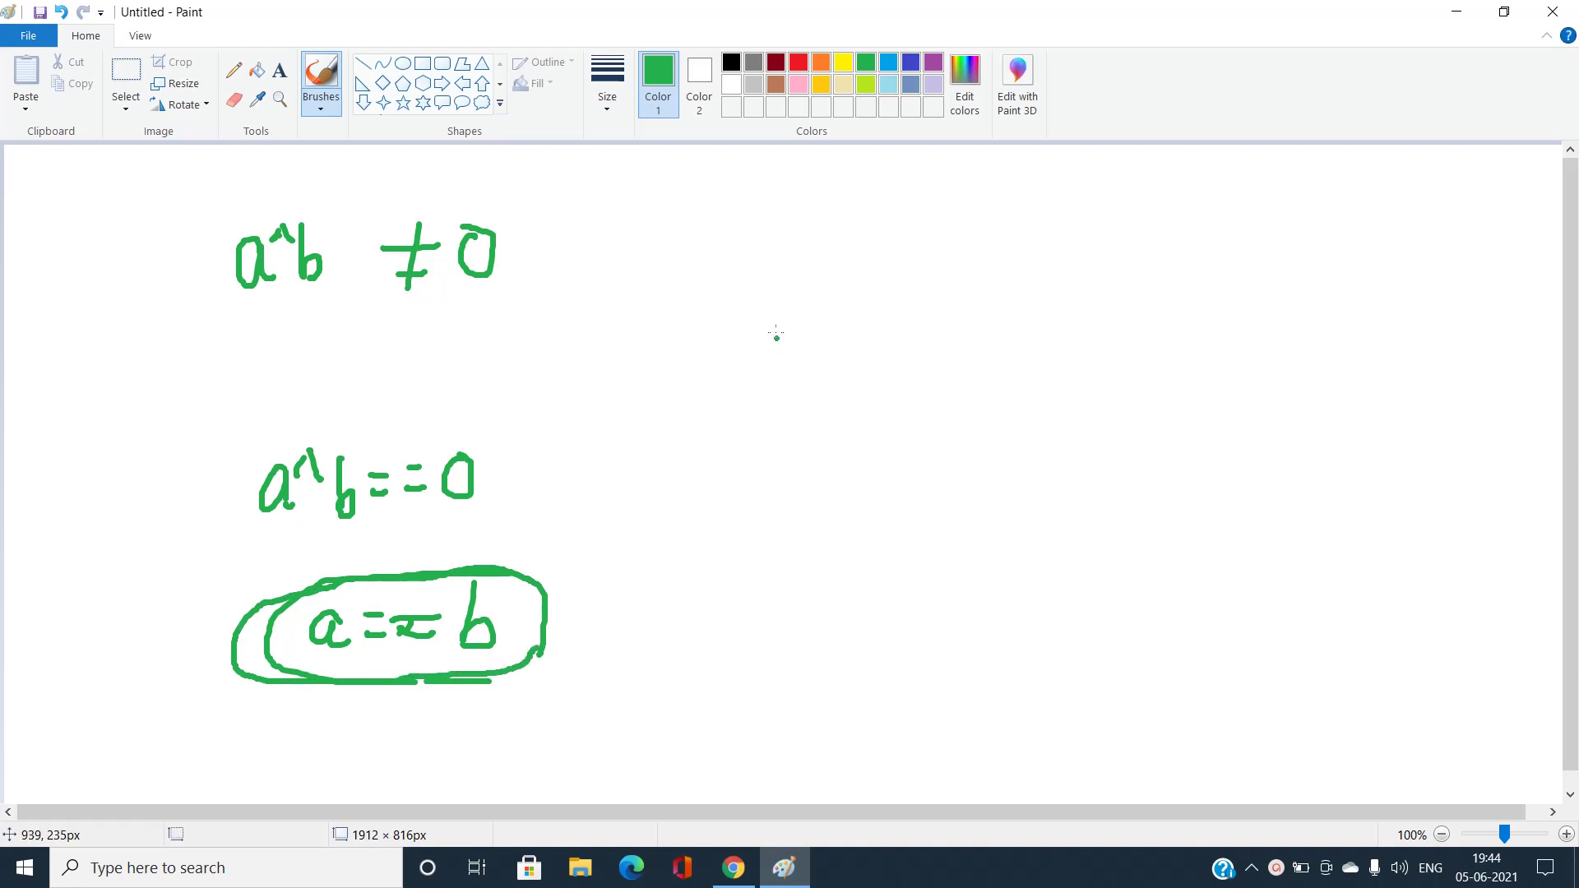
# Step: Write the sequence 1 2 3 4 1 2 3 4 at the upper right
pyautogui.moveTo(684, 242); pyautogui.dragTo(688, 303)
pyautogui.moveTo(770, 261)
pyautogui.mouseDown()
pyautogui.moveTo(815, 299)
pyautogui.moveTo(863, 302)
pyautogui.mouseUp()
pyautogui.moveTo(930, 261)
pyautogui.mouseDown()
pyautogui.moveTo(963, 301)
pyautogui.moveTo(1002, 309)
pyautogui.moveTo(1050, 265)
pyautogui.moveTo(1061, 307)
pyautogui.moveTo(1166, 290)
pyautogui.moveTo(1150, 319)
pyautogui.mouseUp()
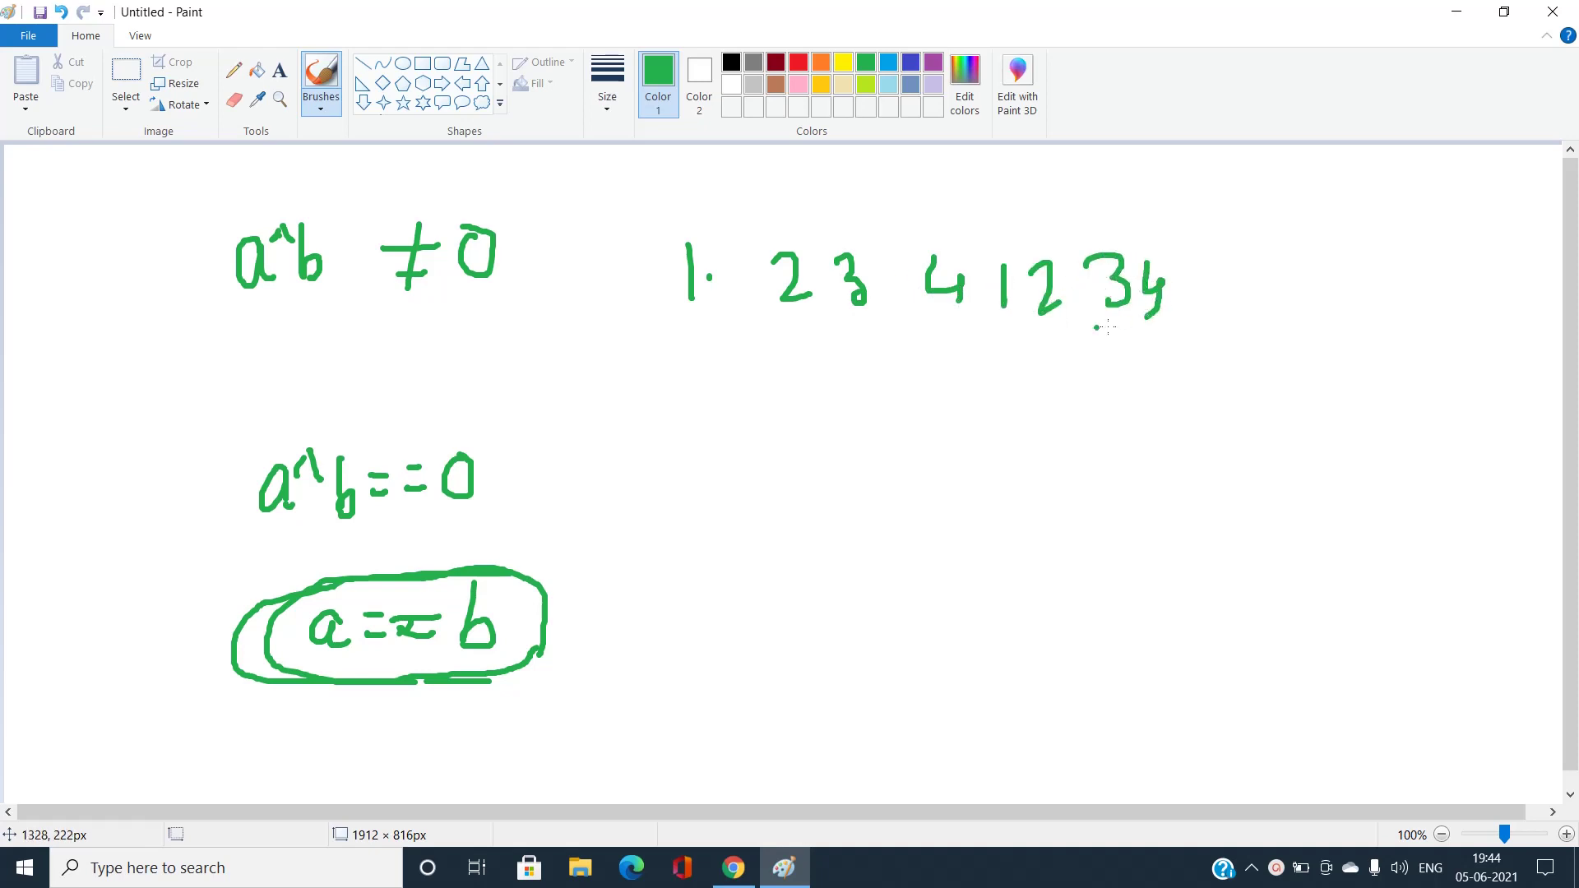
# Step: In red, loop the first group, and bracket and arrow the second group
pyautogui.click(799, 64)
pyautogui.moveTo(680, 318)
pyautogui.mouseDown()
pyautogui.moveTo(676, 356)
pyautogui.moveTo(980, 338)
pyautogui.moveTo(980, 246)
pyautogui.moveTo(666, 223)
pyautogui.moveTo(906, 382)
pyautogui.mouseUp()
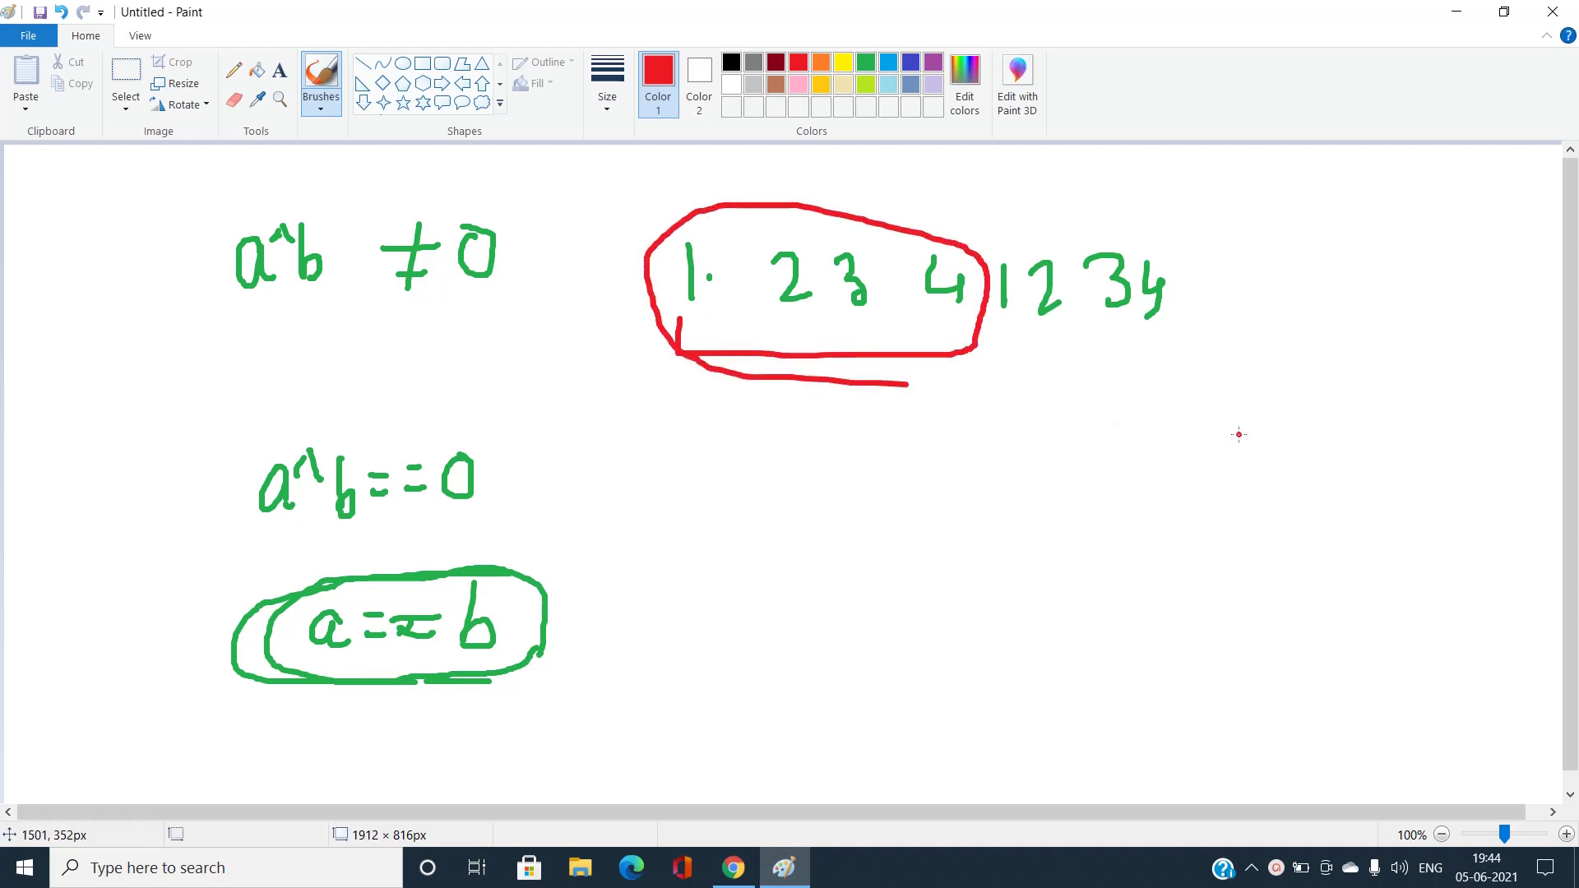
pyautogui.moveTo(1029, 351); pyautogui.dragTo(1030, 377)
pyautogui.moveTo(1029, 377)
pyautogui.mouseDown()
pyautogui.moveTo(1150, 369)
pyautogui.moveTo(1173, 338)
pyautogui.mouseUp()
pyautogui.moveTo(1097, 180); pyautogui.dragTo(1050, 183)
pyautogui.moveTo(1048, 182)
pyautogui.mouseDown()
pyautogui.moveTo(1002, 228)
pyautogui.moveTo(1001, 203)
pyautogui.moveTo(1014, 241)
pyautogui.mouseUp()
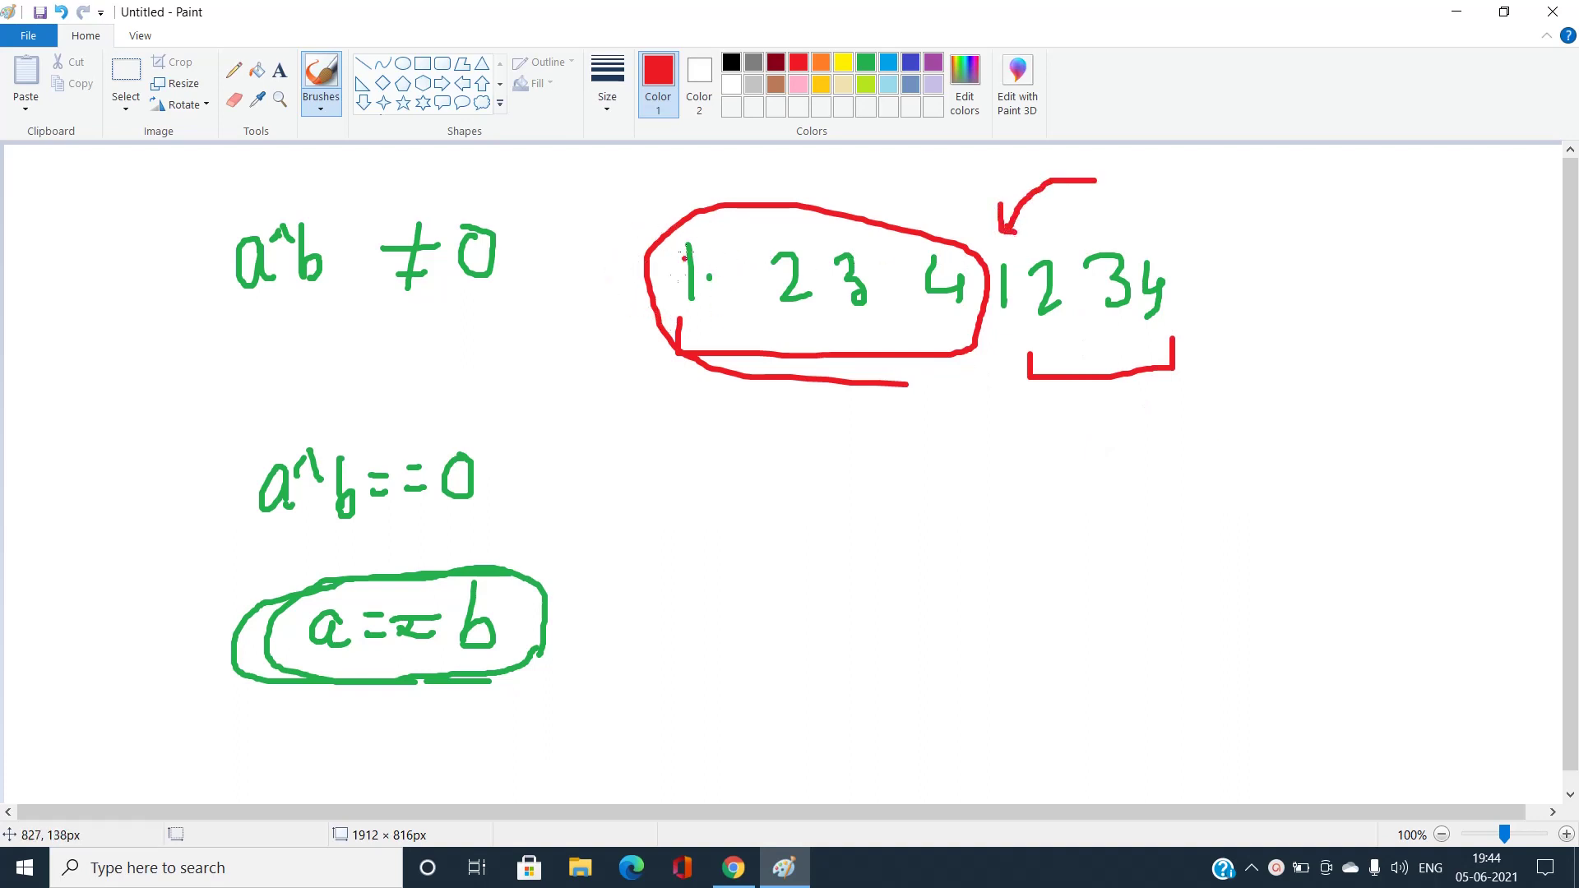
# Step: Write 1^1=0 in red and highlight the non-zero XOR condition on the problem page
pyautogui.moveTo(788, 483)
pyautogui.mouseDown()
pyautogui.moveTo(787, 549)
pyautogui.moveTo(830, 509)
pyautogui.moveTo(861, 506)
pyautogui.mouseUp()
pyautogui.moveTo(870, 493)
pyautogui.mouseDown()
pyautogui.moveTo(869, 541)
pyautogui.moveTo(952, 506)
pyautogui.moveTo(967, 529)
pyautogui.moveTo(1046, 469)
pyautogui.moveTo(1036, 586)
pyautogui.mouseUp()
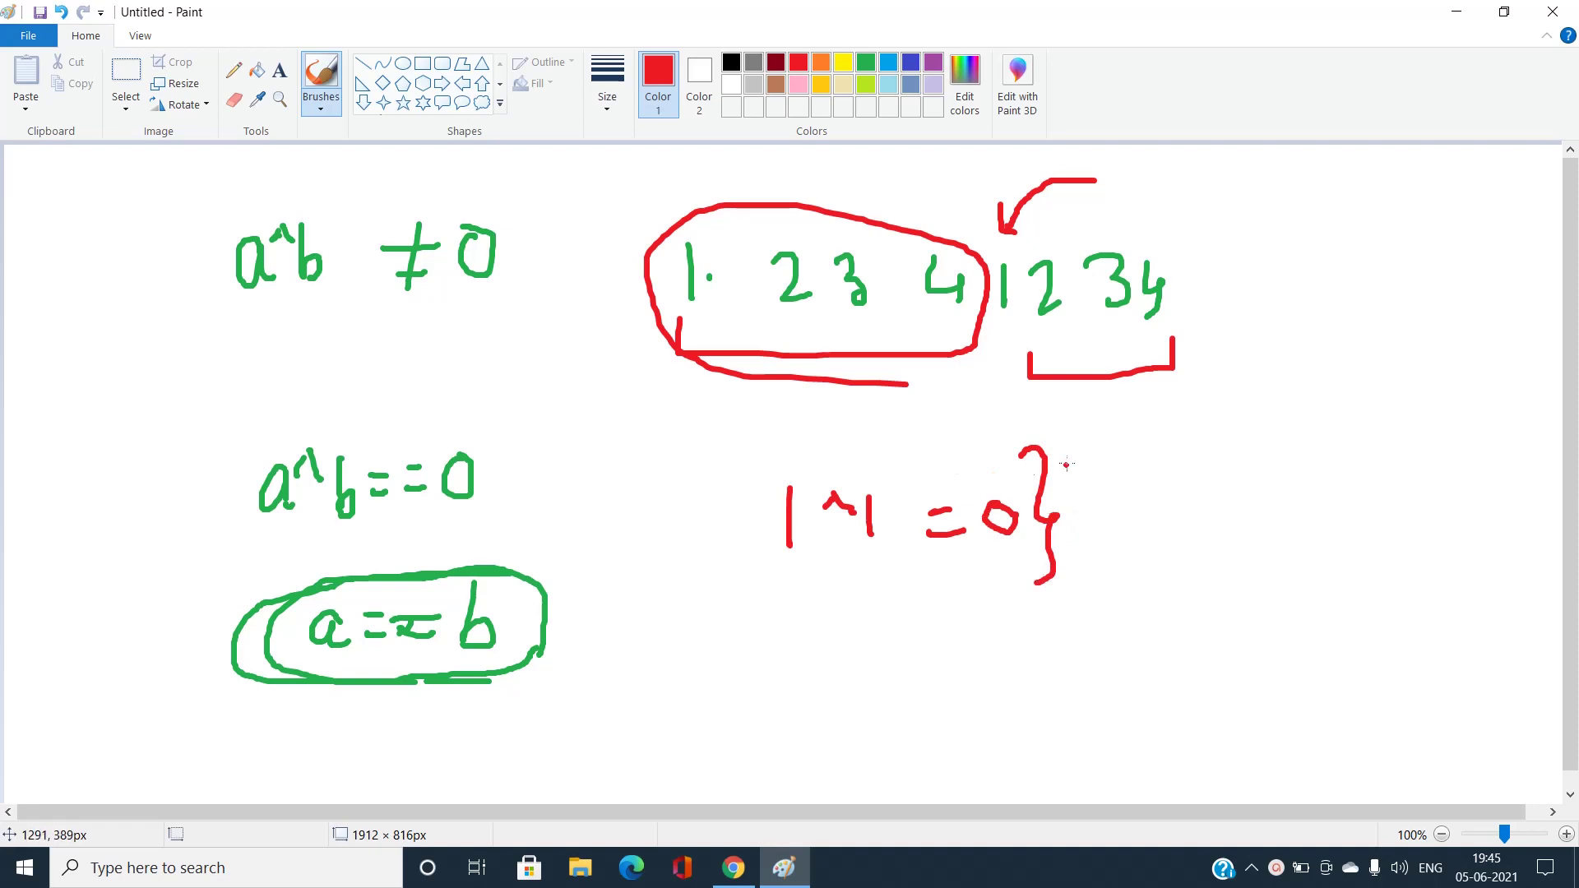
pyautogui.hotkey('alt', 'Tab')
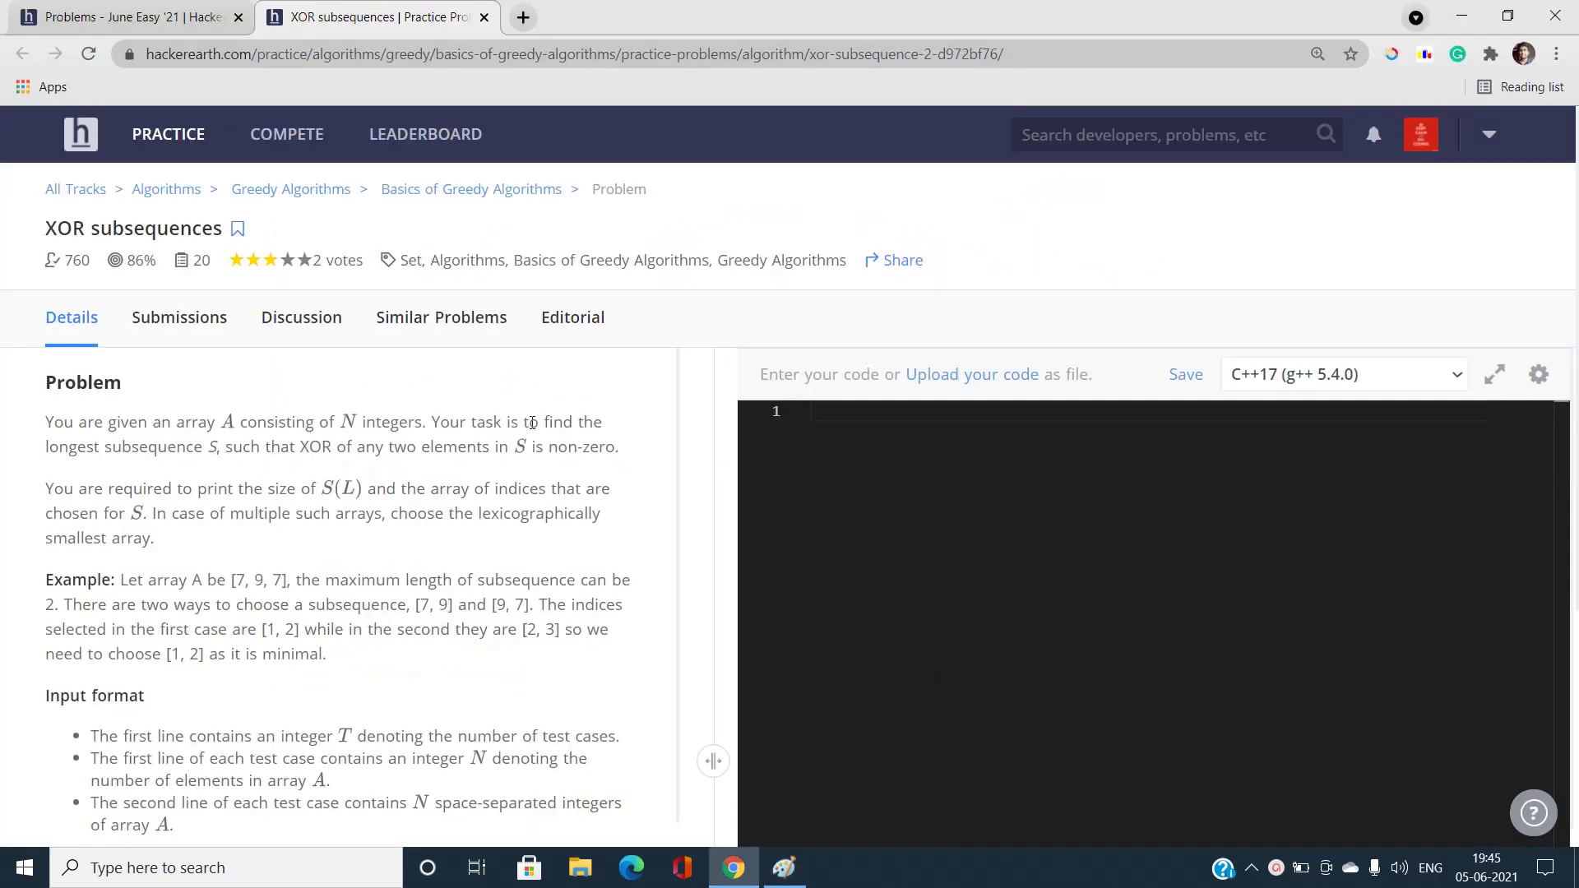
pyautogui.moveTo(377, 448); pyautogui.dragTo(618, 451)
pyautogui.hotkey('alt', 'Tab')
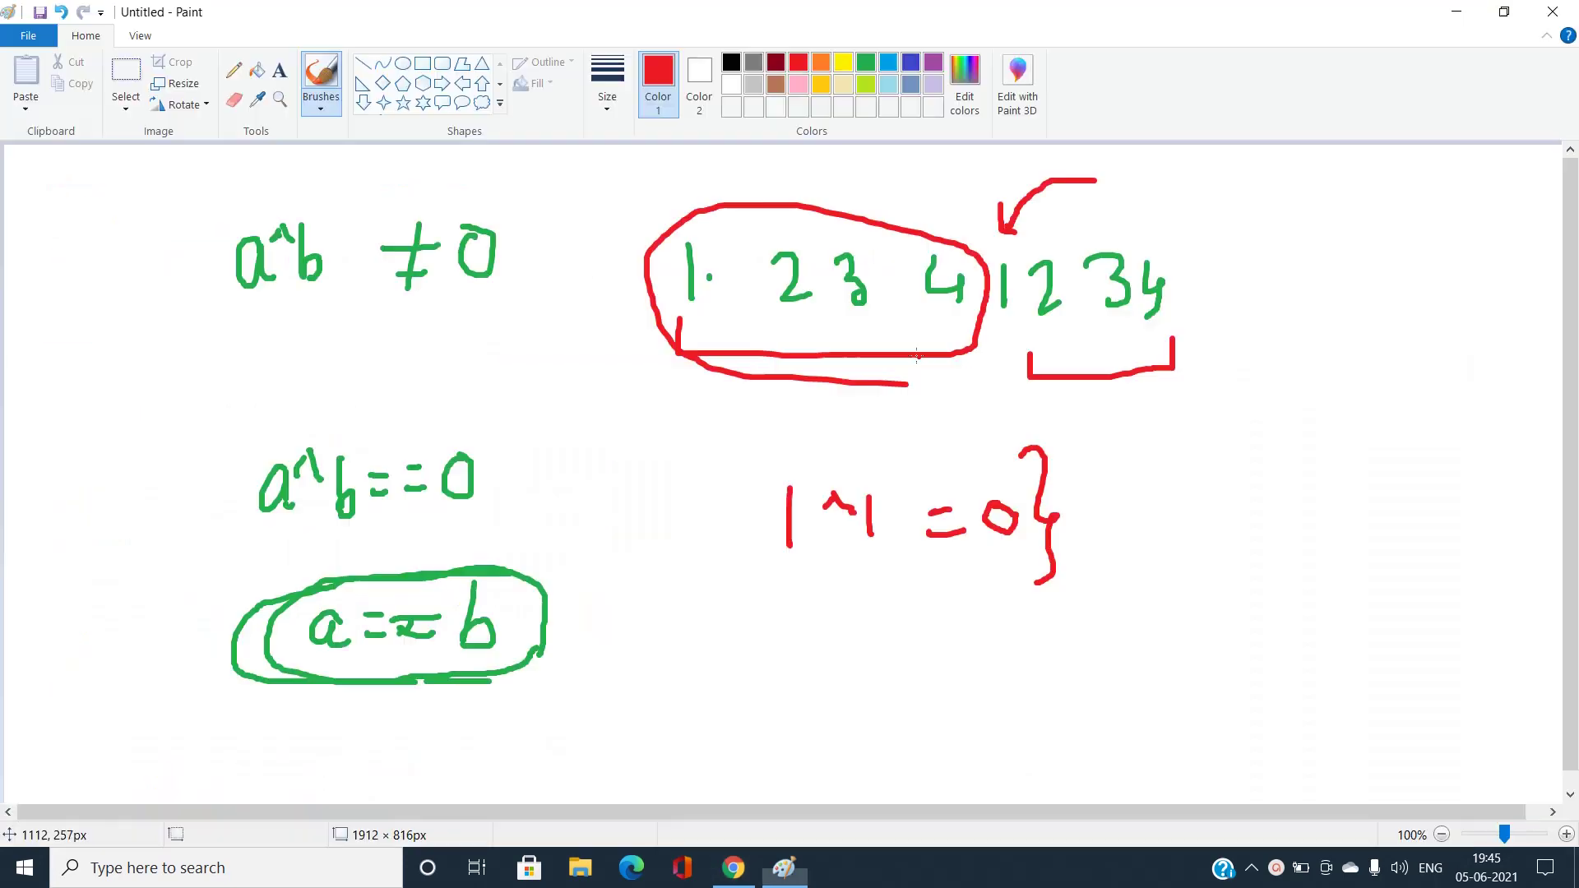
# Step: Add a red check under 1^1=0, circle the green 1, and return to the problem
pyautogui.moveTo(965, 602); pyautogui.dragTo(1086, 539)
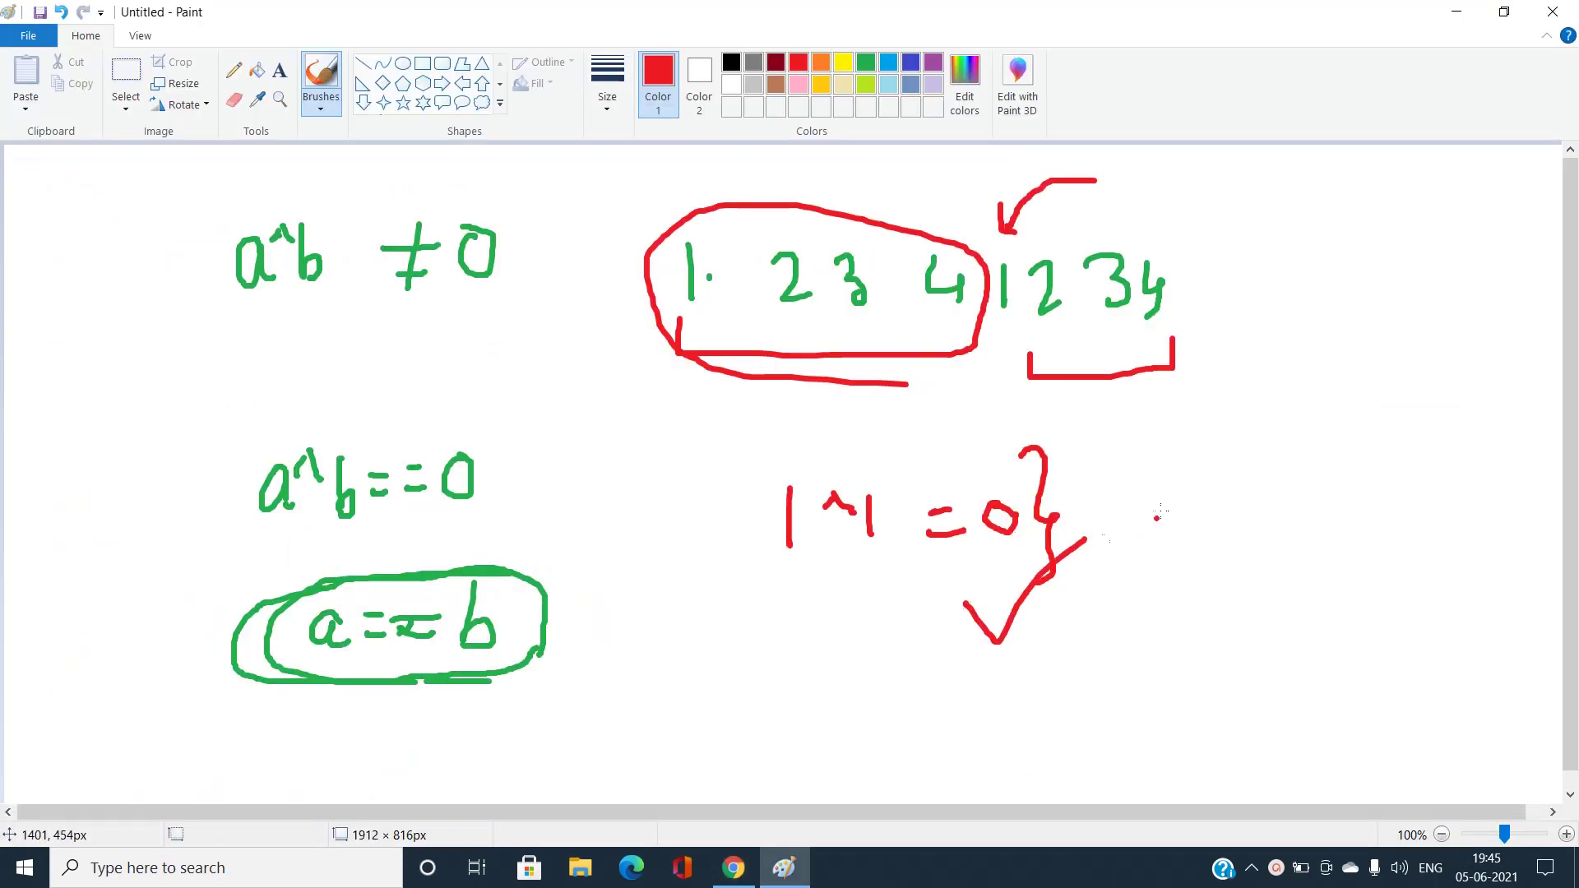
pyautogui.moveTo(1002, 253); pyautogui.dragTo(1001, 248)
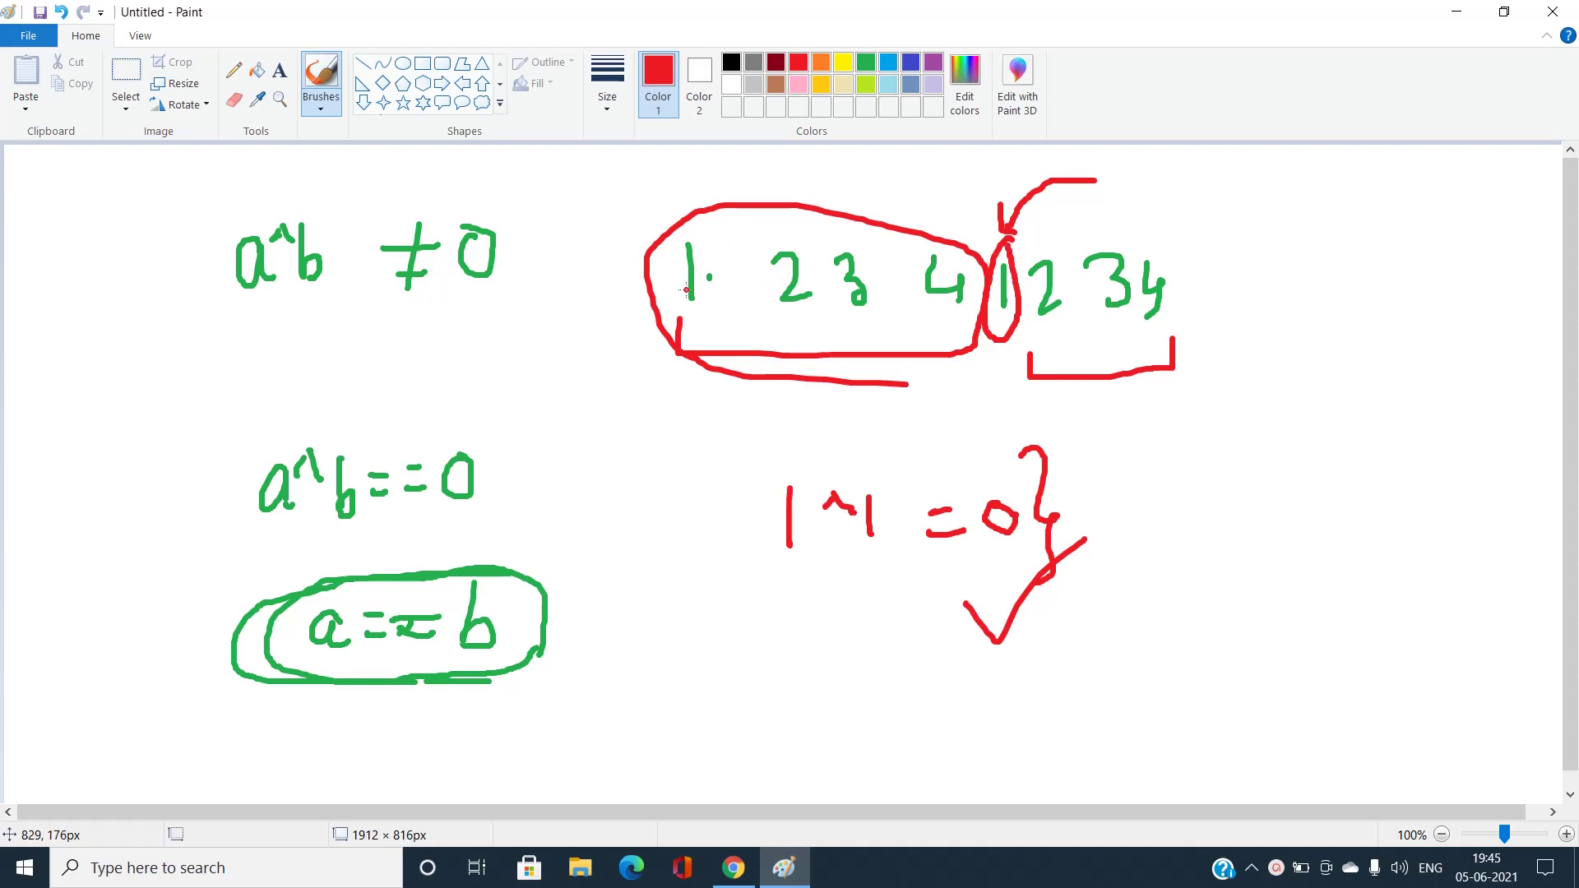
pyautogui.hotkey('alt', 'Tab')
# Step: Add the bits/stdc++.h include and using namespace std lines
pyautogui.click(922, 474)
pyautogui.scroll(-5, 921, 370)
pyautogui.scroll(3, 651, 391)
pyautogui.scroll(1, 652, 390)
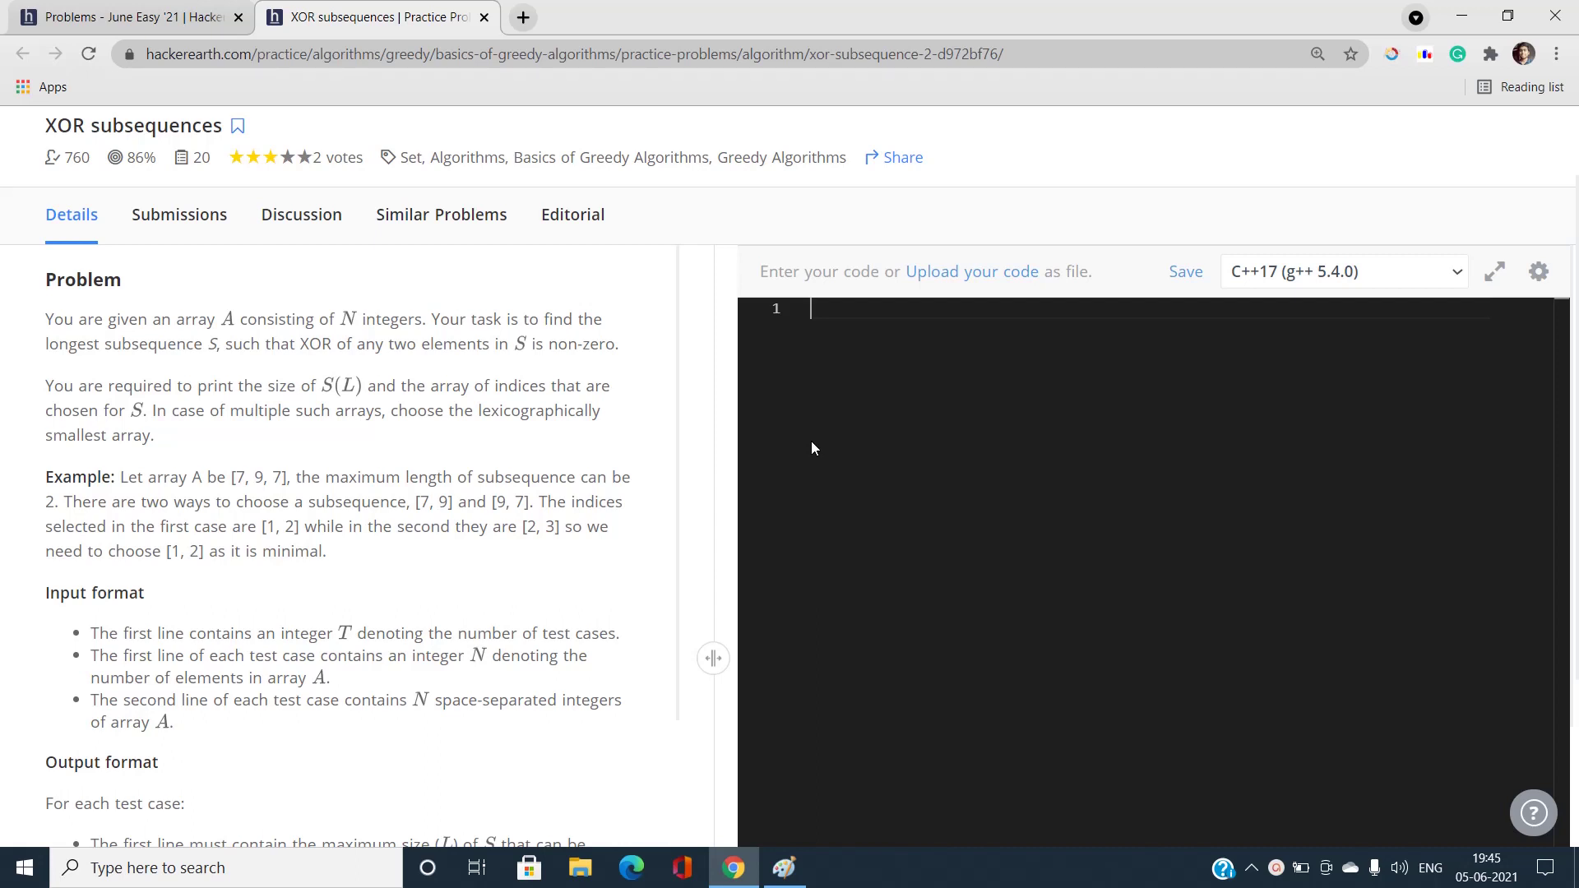
pyautogui.write('#in')
pyautogui.write('clude<>')
pyautogui.hotkey('ctrl', '+')
pyautogui.write('bi')
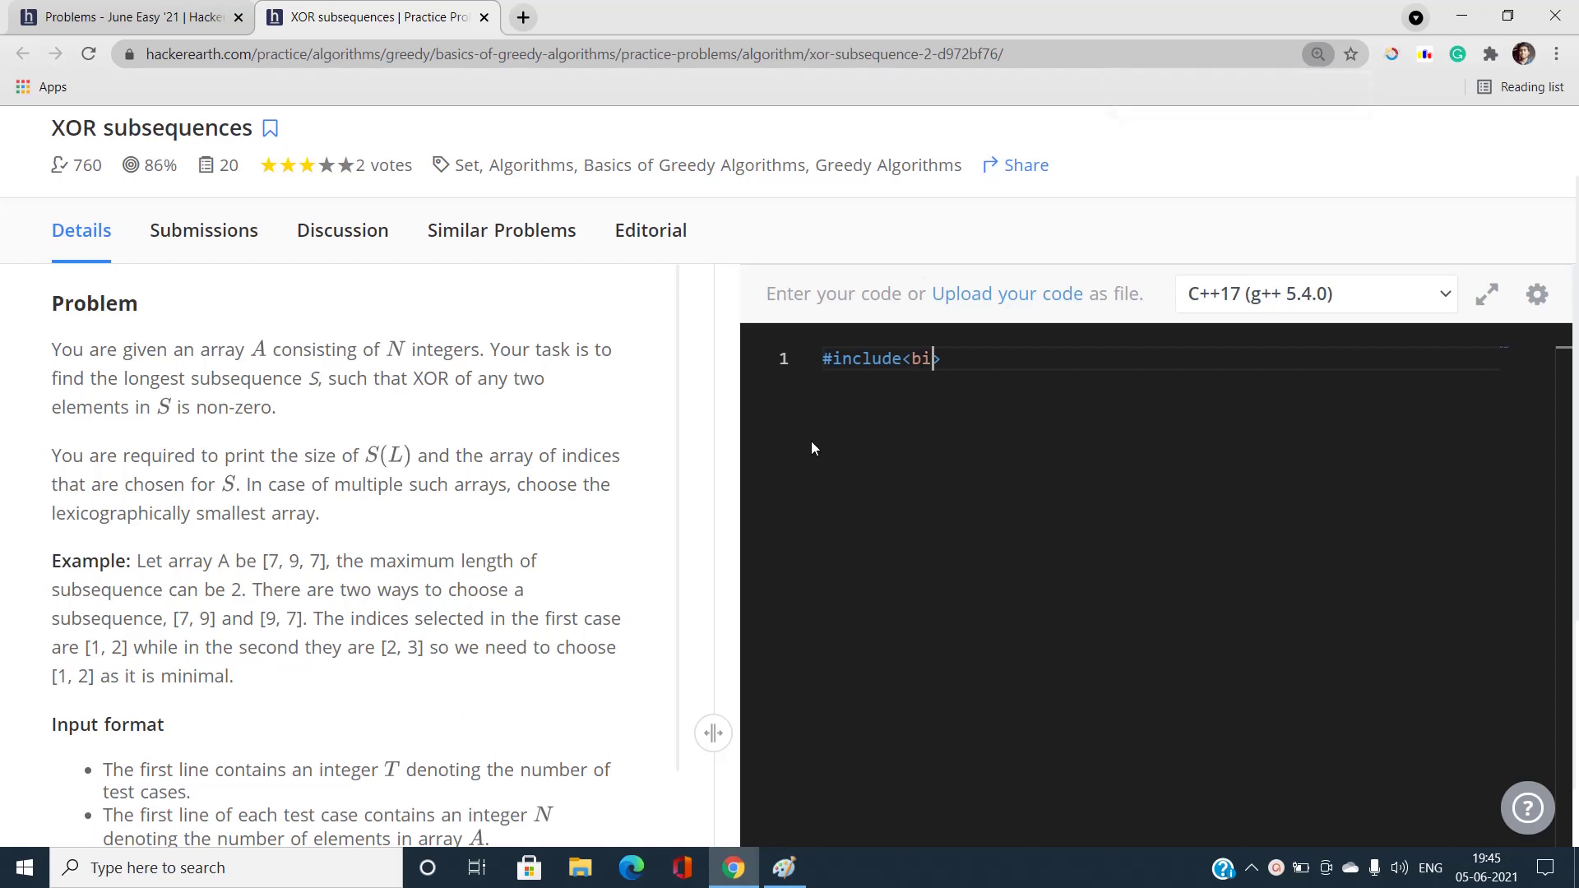
pyautogui.write('ts/stdc++.h')
pyautogui.press('Right')
pyautogui.press('Return')
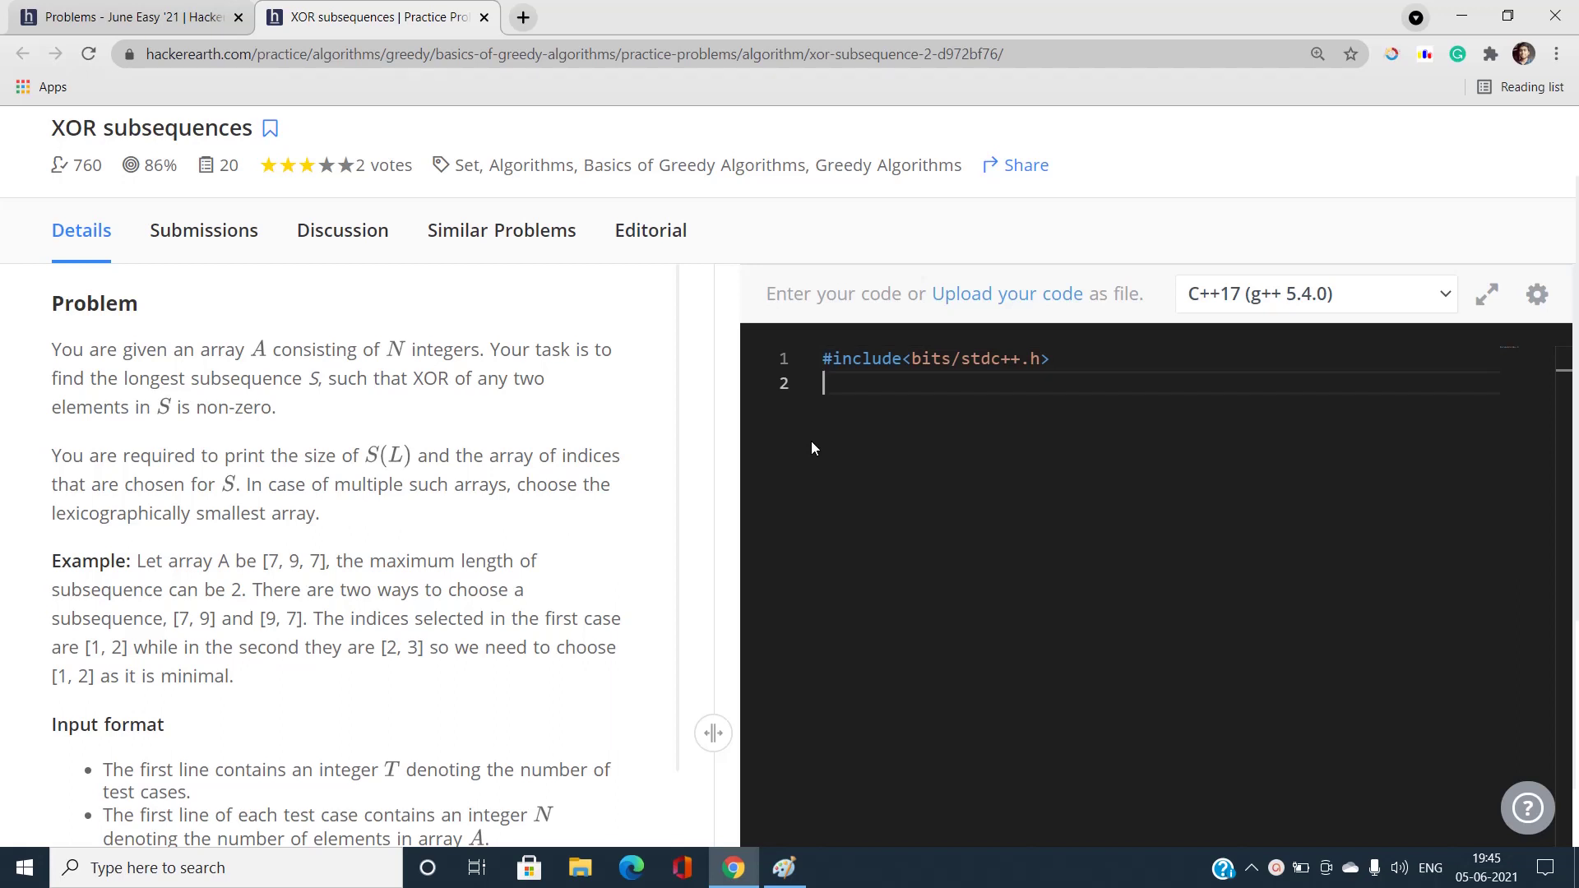
pyautogui.write('using namespace st')
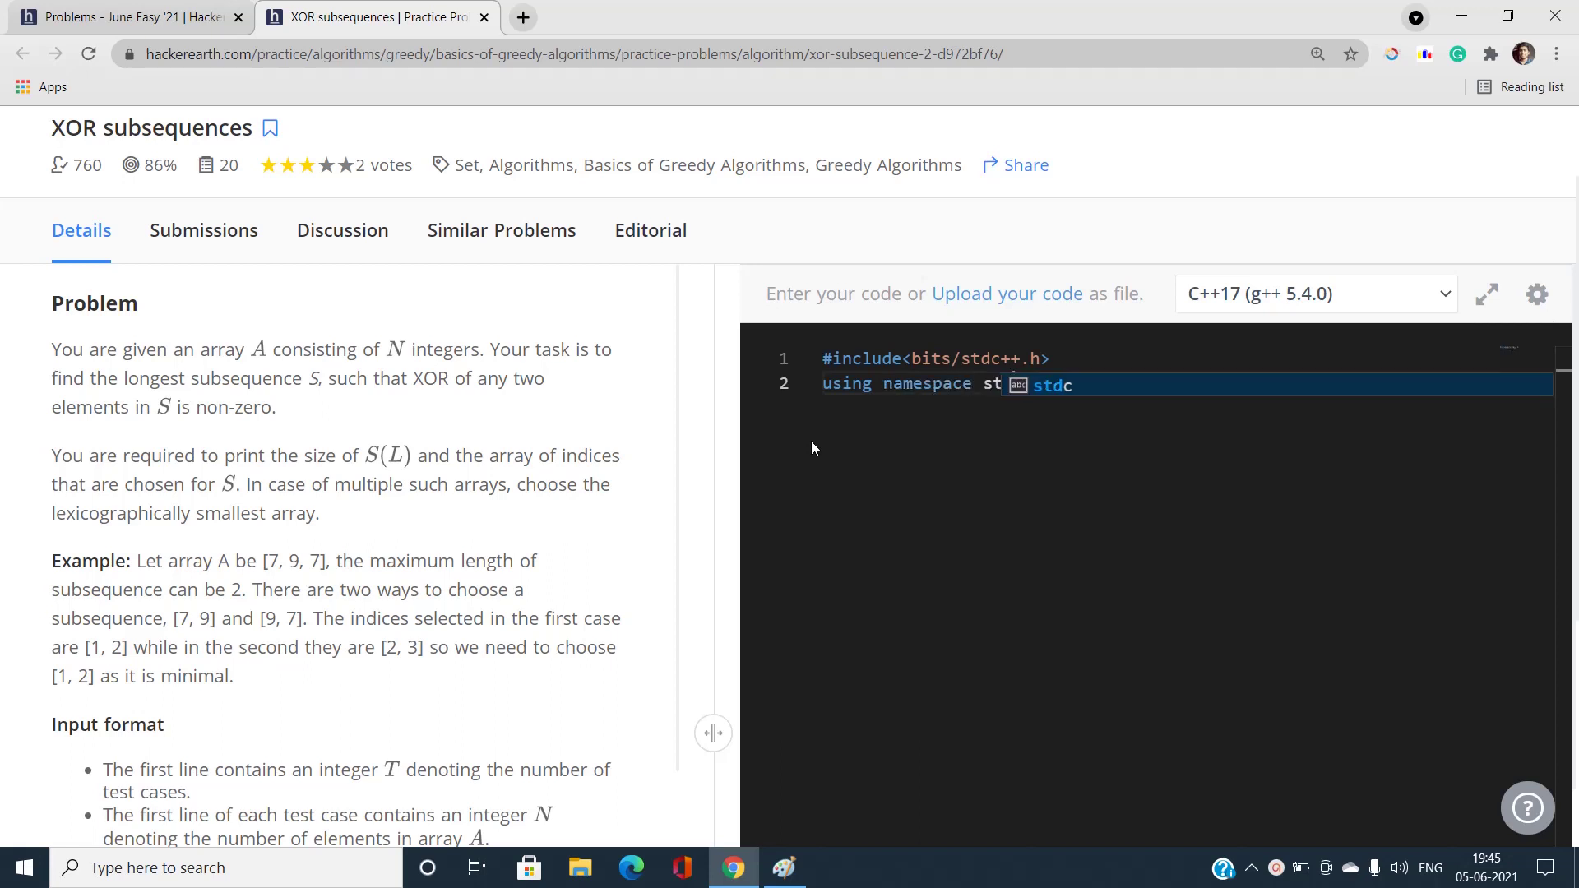
pyautogui.write('d;')
pyautogui.press('Return')
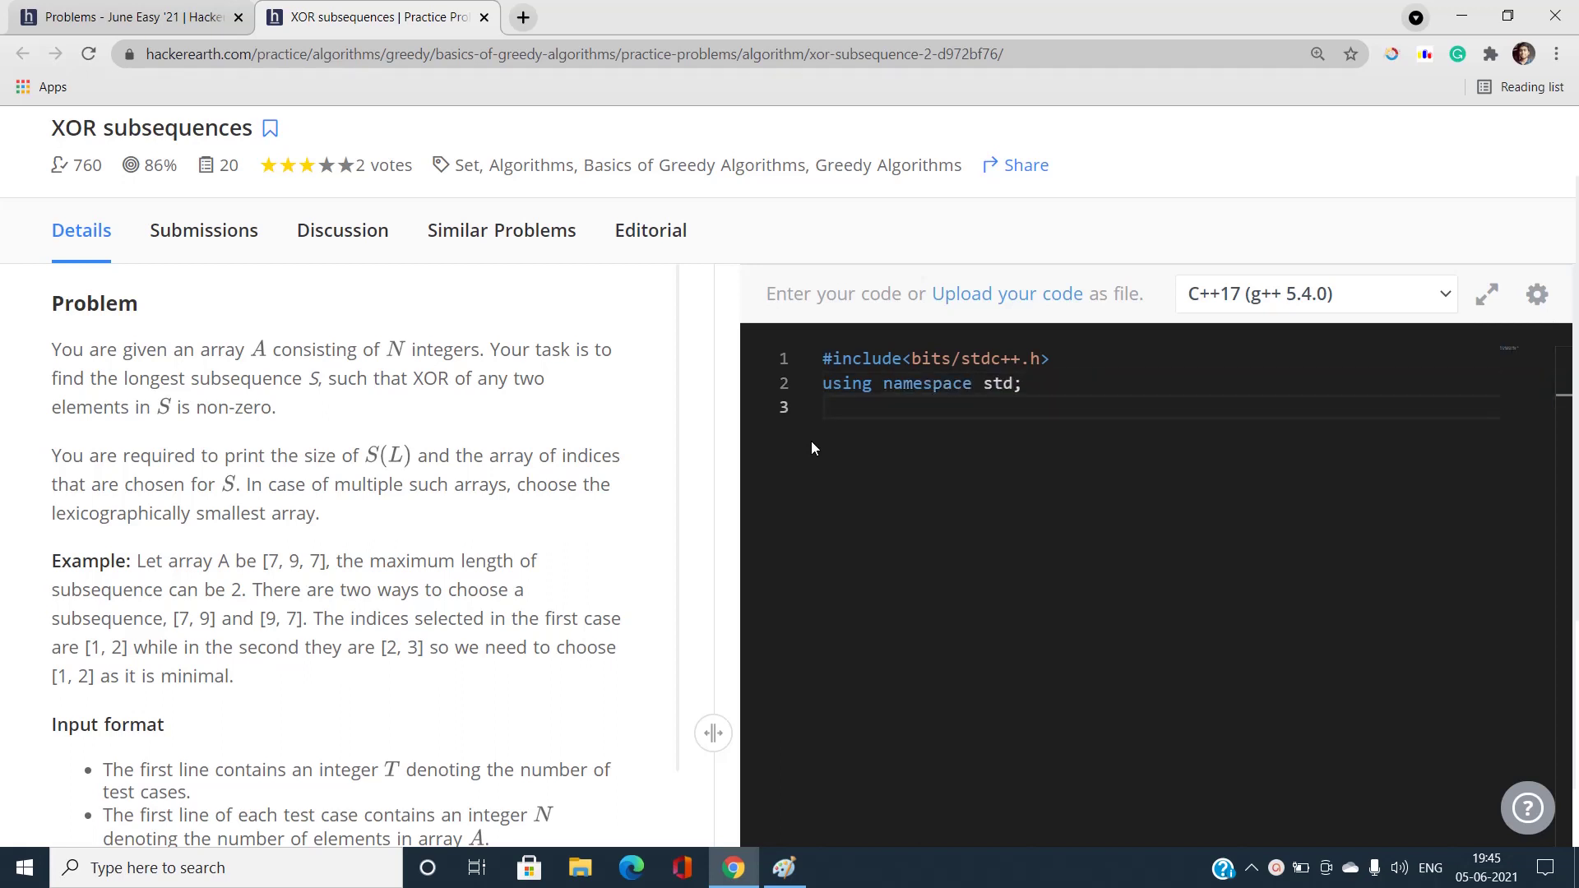
pyautogui.press('Return')
pyautogui.write('int man')
# Step: Write int main() declaring t and reading it with cin>>t
pyautogui.press('BackSpace')
pyautogui.write('in()')
pyautogui.press('Return')
pyautogui.write('{')
pyautogui.press('Return')
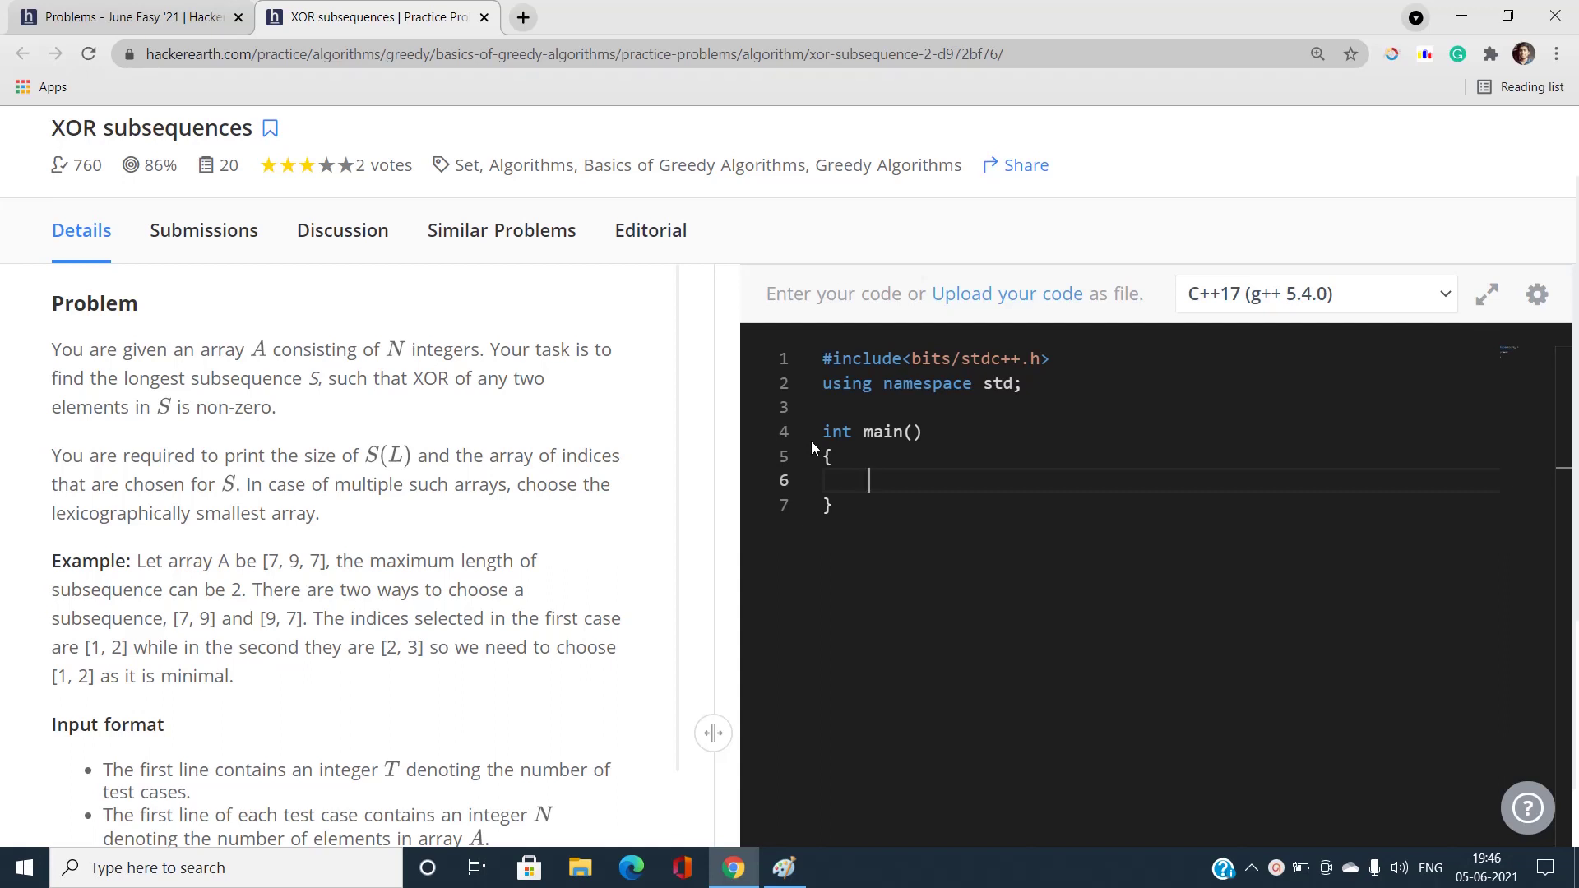
pyautogui.write('int t')
pyautogui.write(';')
pyautogui.press('Return')
pyautogui.write('cin>>')
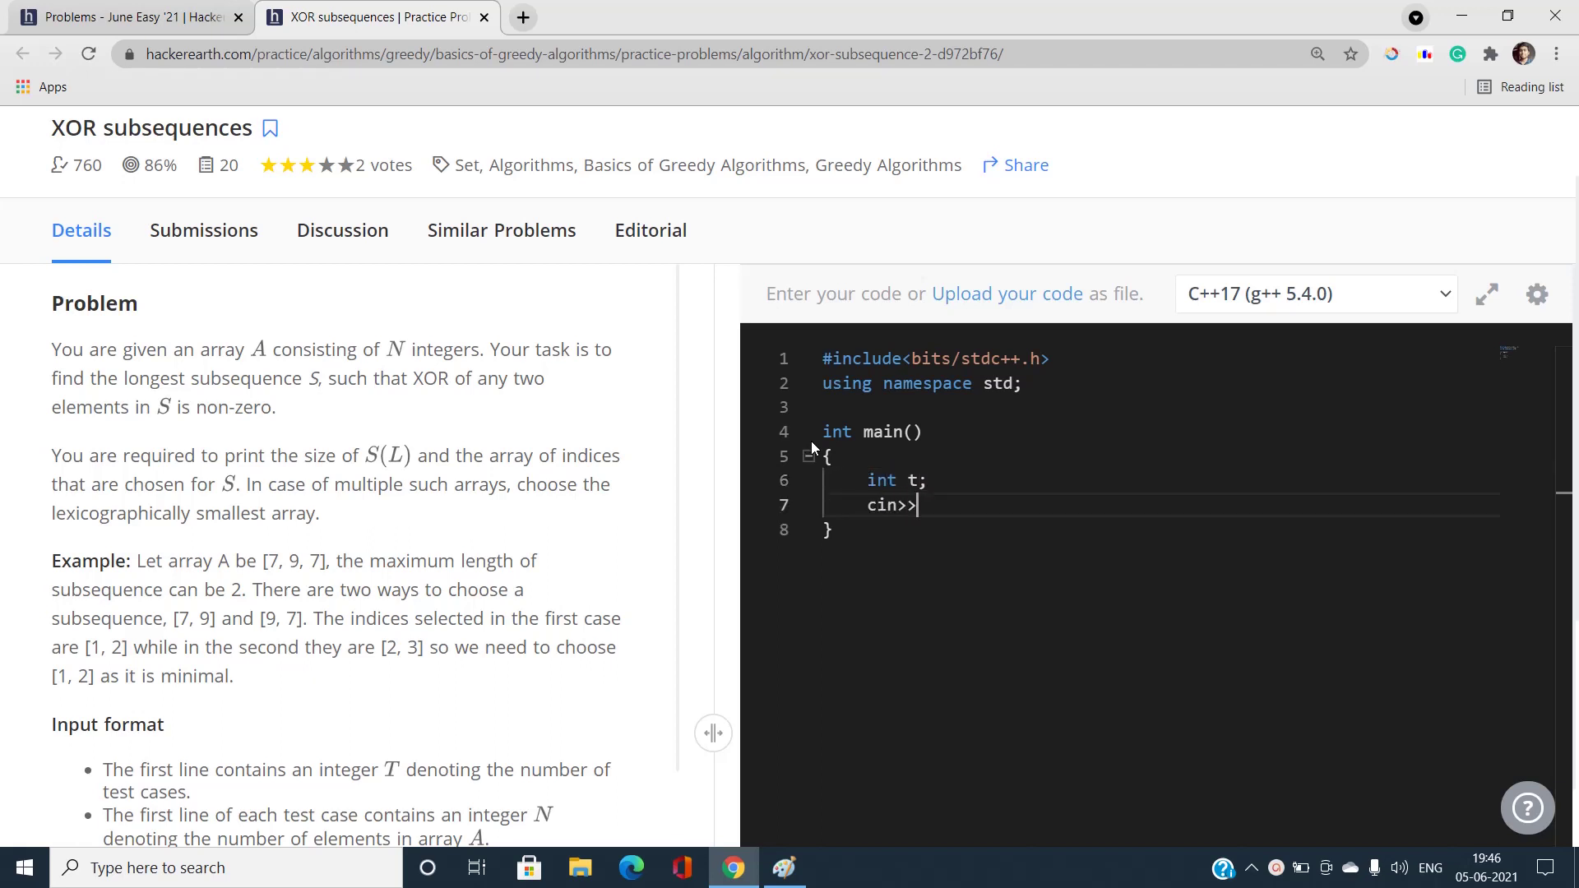
pyautogui.write('t;')
pyautogui.press('Return')
pyautogui.write('while(t--')
# Step: Add a while(t--) loop that declares and reads n
pyautogui.press('Return')
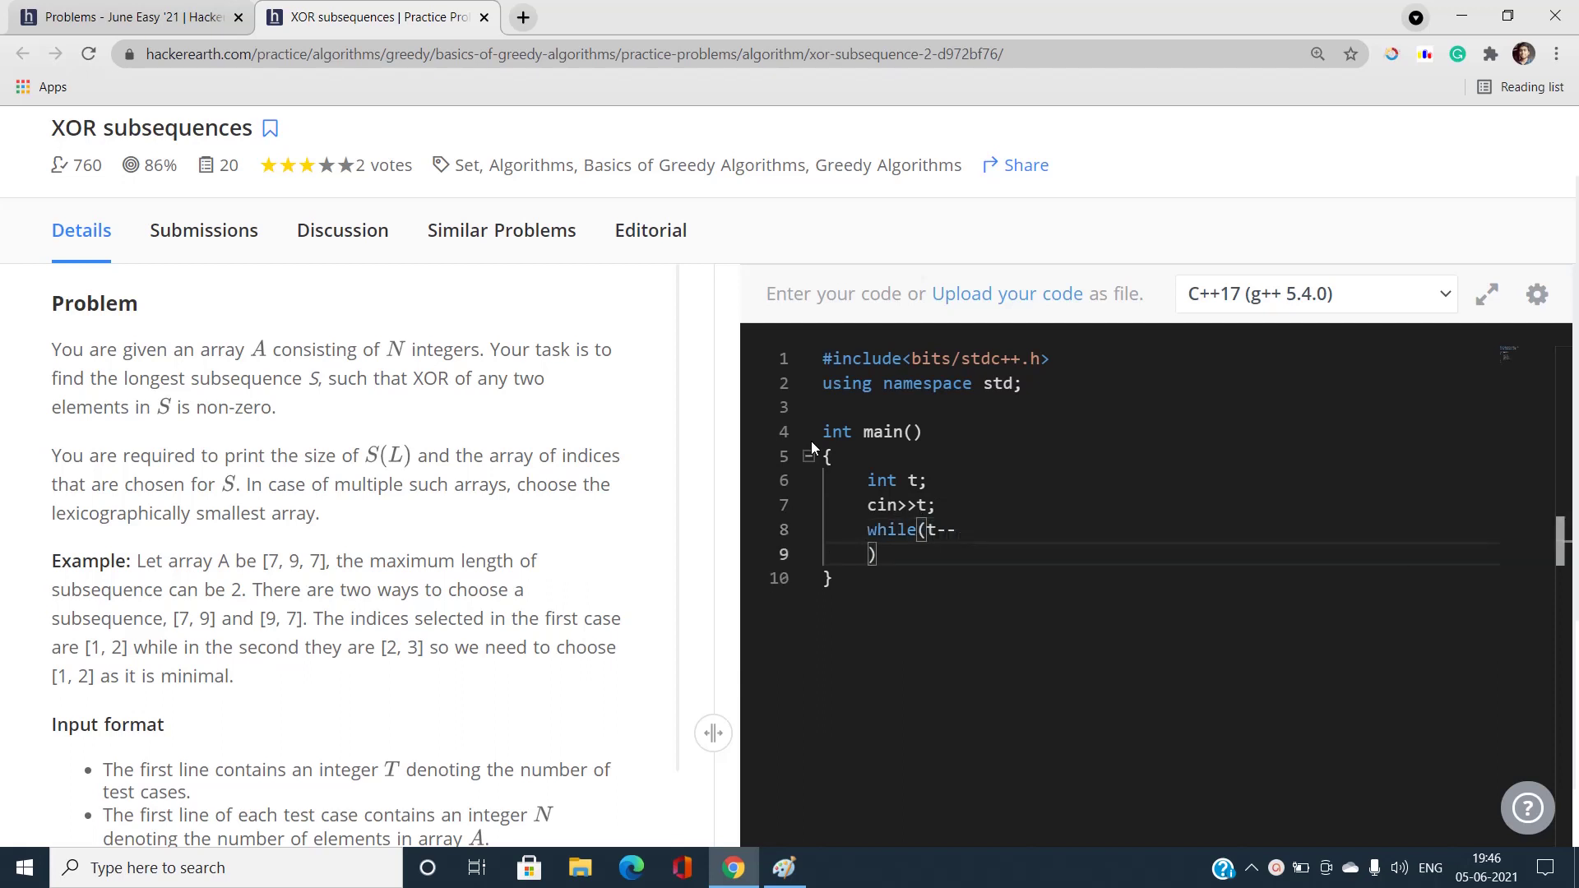
pyautogui.write(')')
pyautogui.press('Return')
pyautogui.write('{')
pyautogui.press('Return')
pyautogui.write('int n;')
pyautogui.press('Return')
pyautogui.write('cin>>')
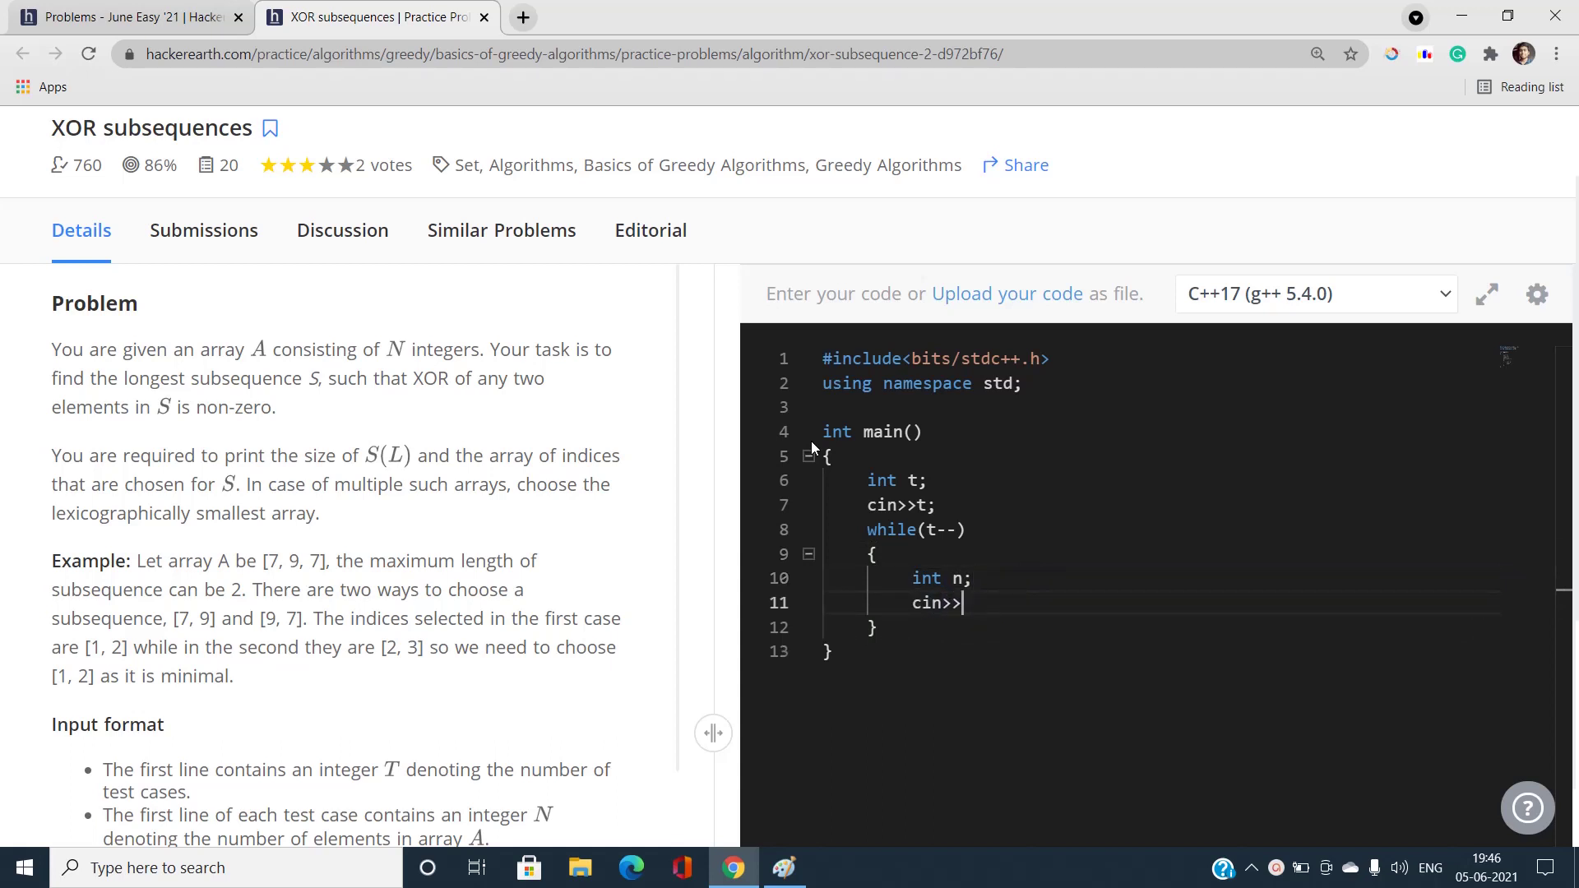
pyautogui.write('n;')
pyautogui.press('Return')
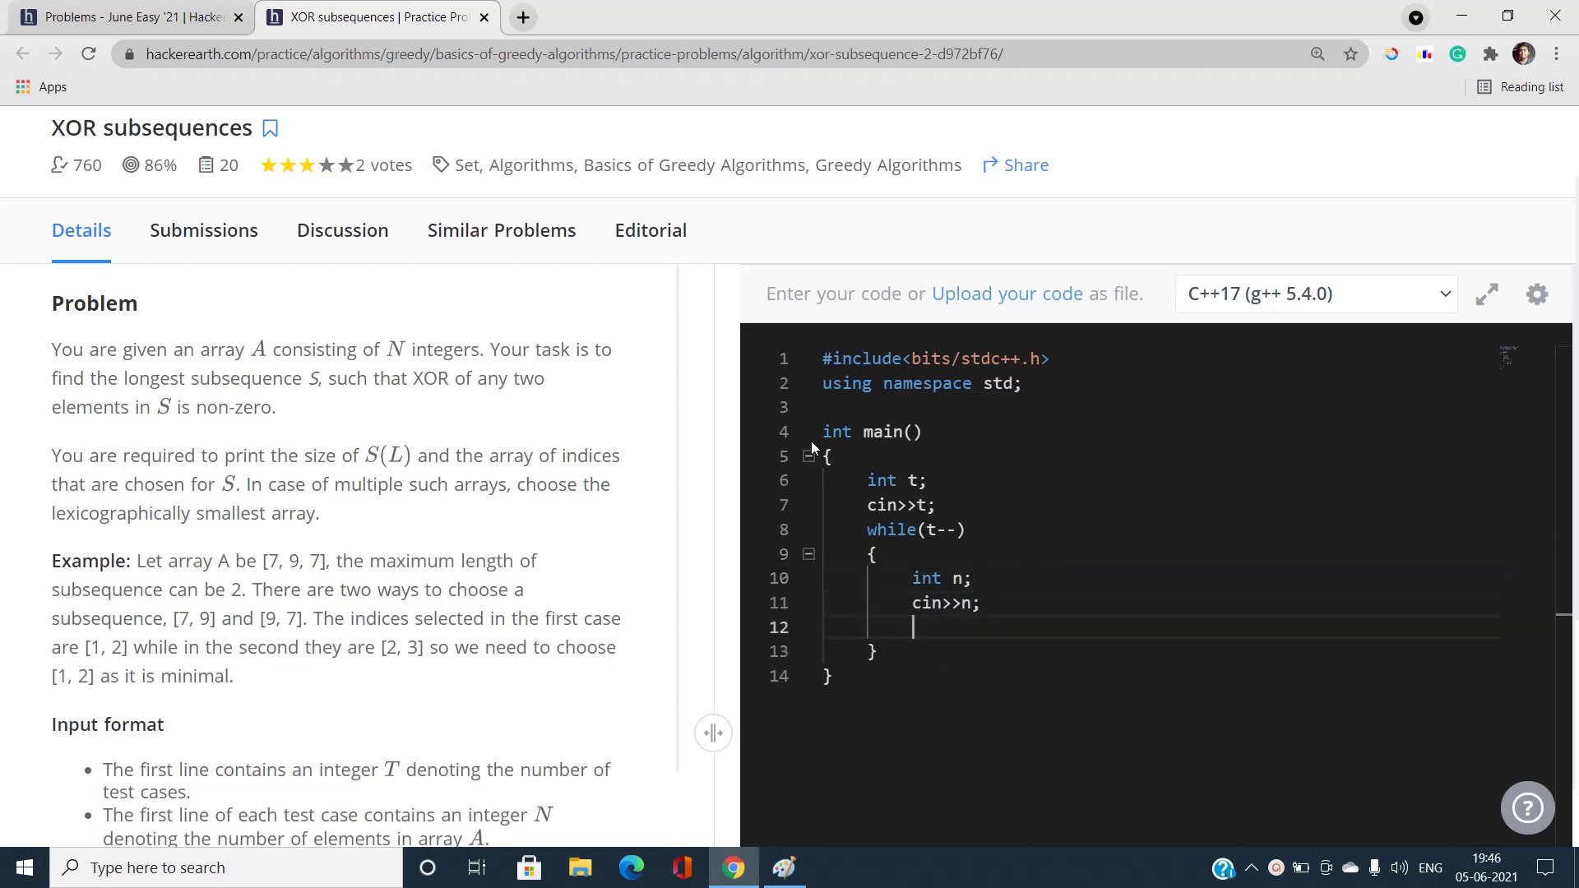
pyautogui.write('vector<')
pyautogui.write('int> v(n,0);')
# Step: Declare set<int> s and write the input for-loop header over n
pyautogui.press('Return')
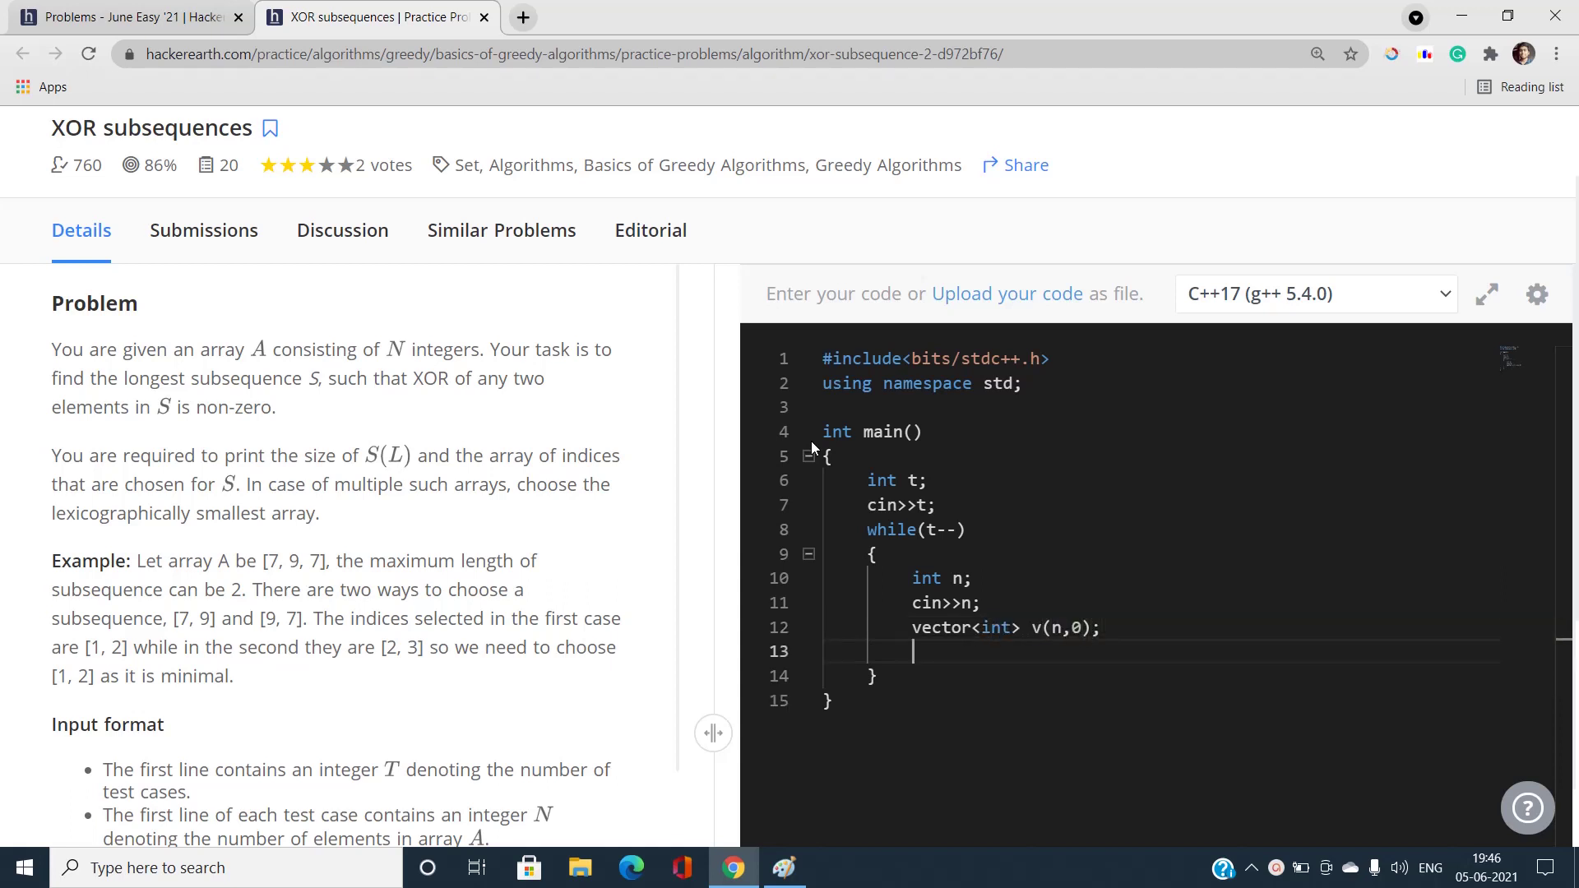
pyautogui.write('set<int> s;')
pyautogui.press('Return')
pyautogui.write('for(n')
pyautogui.press('BackSpace')
pyautogui.write('int u')
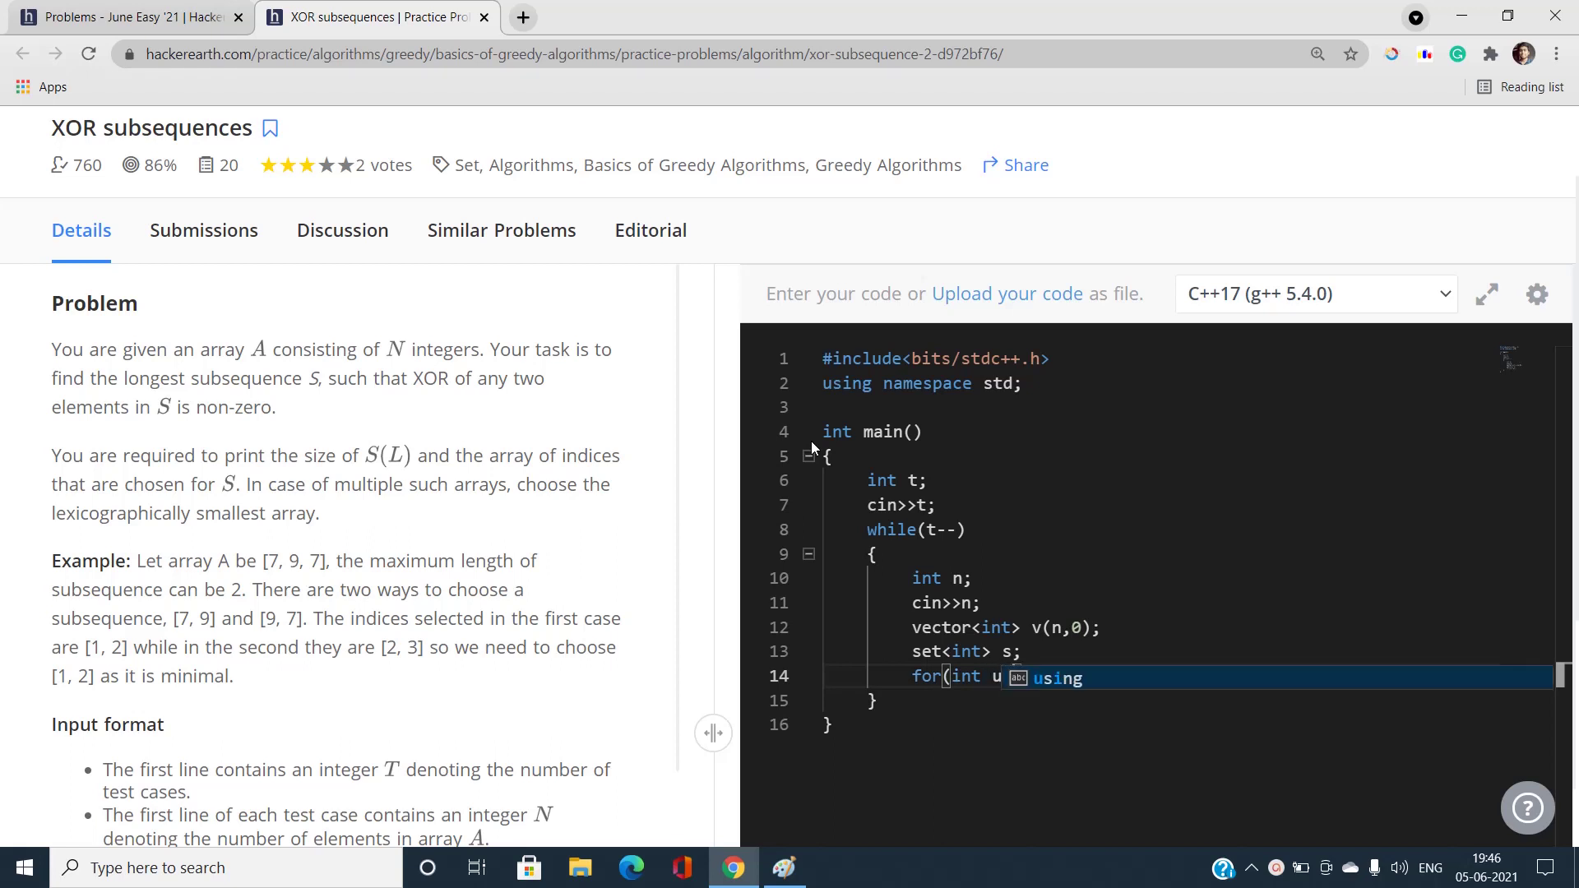
pyautogui.write('i=0')
pyautogui.press('BackSpace')
pyautogui.press('BackSpace')
pyautogui.press('BackSpace')
pyautogui.press('BackSpace')
pyautogui.write('i=0;i<n;i++')
# Step: Inside the loop, read cin>>v[i] and call s.insert(v[i])
pyautogui.press('End')
pyautogui.write('{')
pyautogui.press('Return')
pyautogui.write('cin>>v[i];')
pyautogui.press('Return')
pyautogui.write('insert(v')
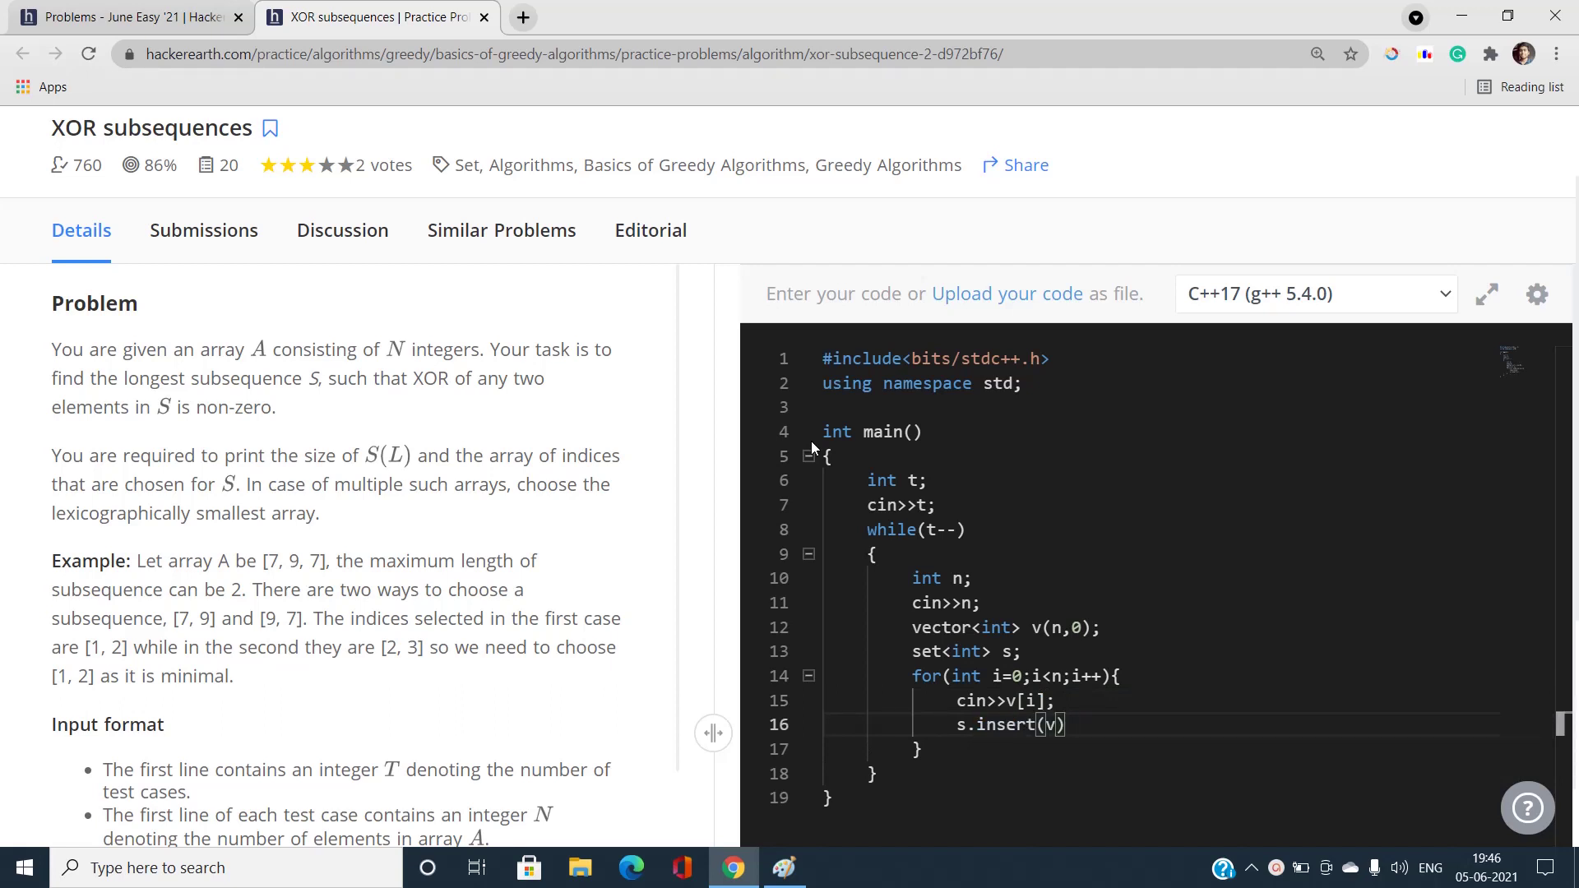
pyautogui.write('[i]);')
pyautogui.press('Down')
pyautogui.press('Return')
pyautogui.press('Return')
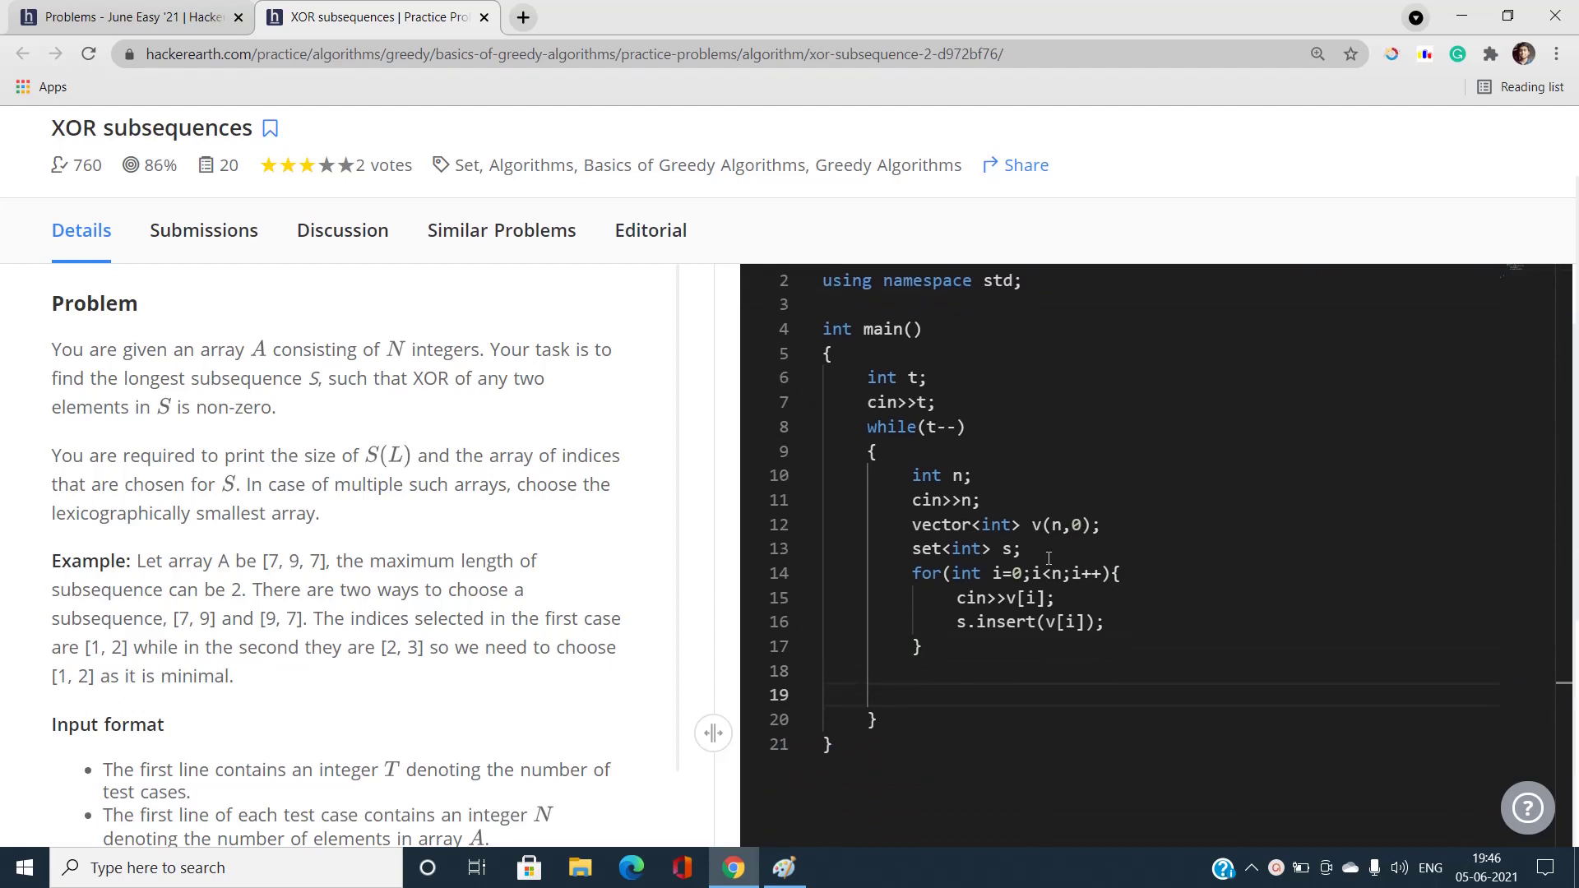
pyautogui.write('cout<<s.size()<<endl;')
# Step: Print cout<<s.size()<<endl and open a second for loop over n
pyautogui.press('Return')
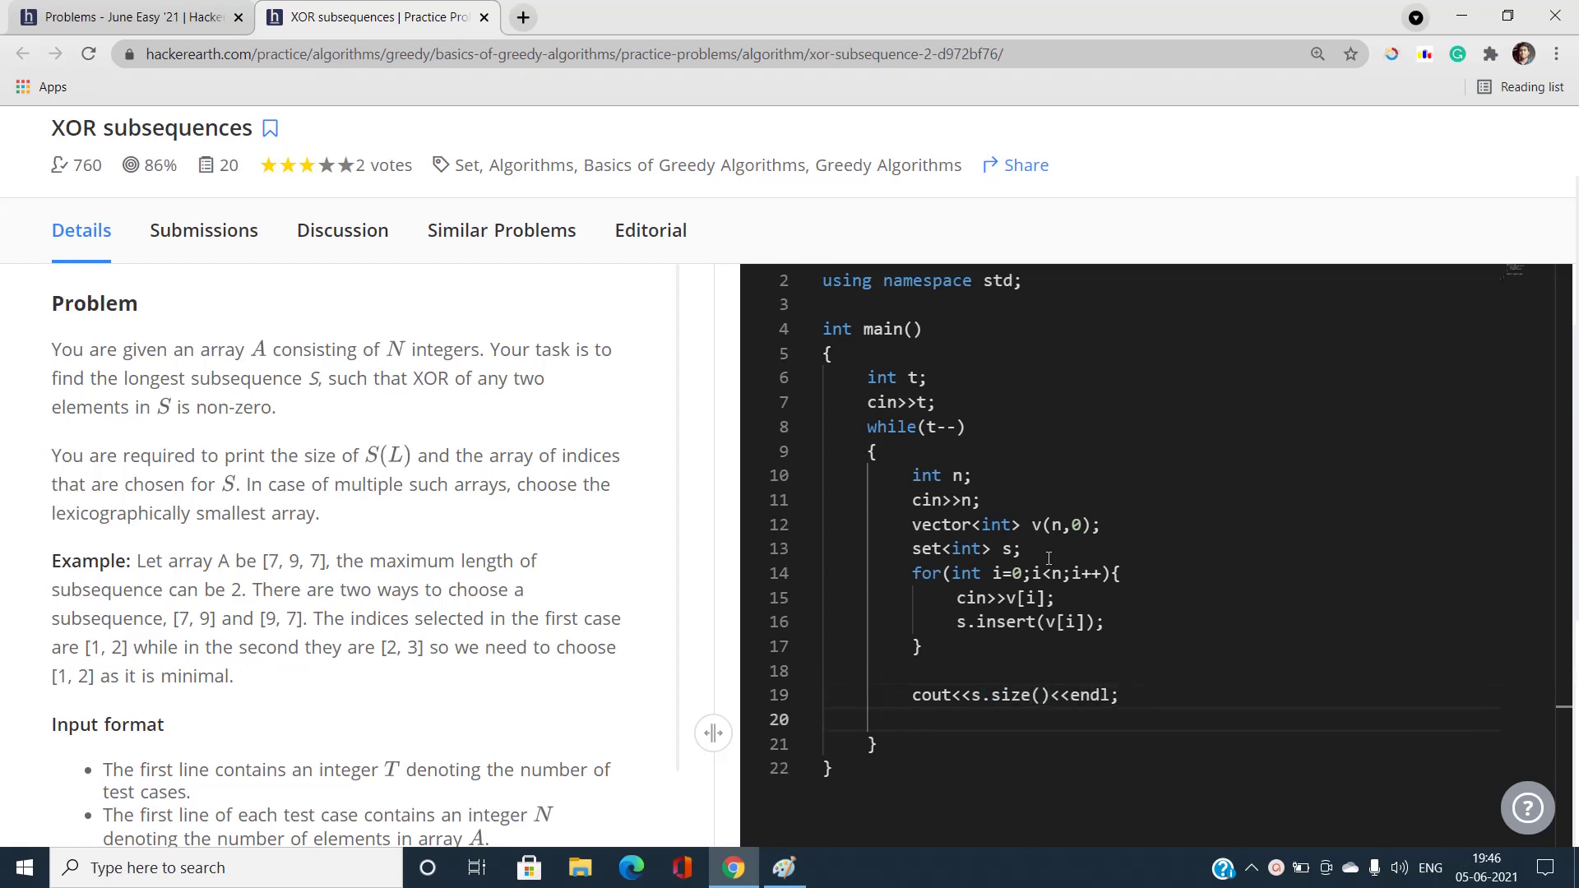
pyautogui.write('for(int i=0;i<')
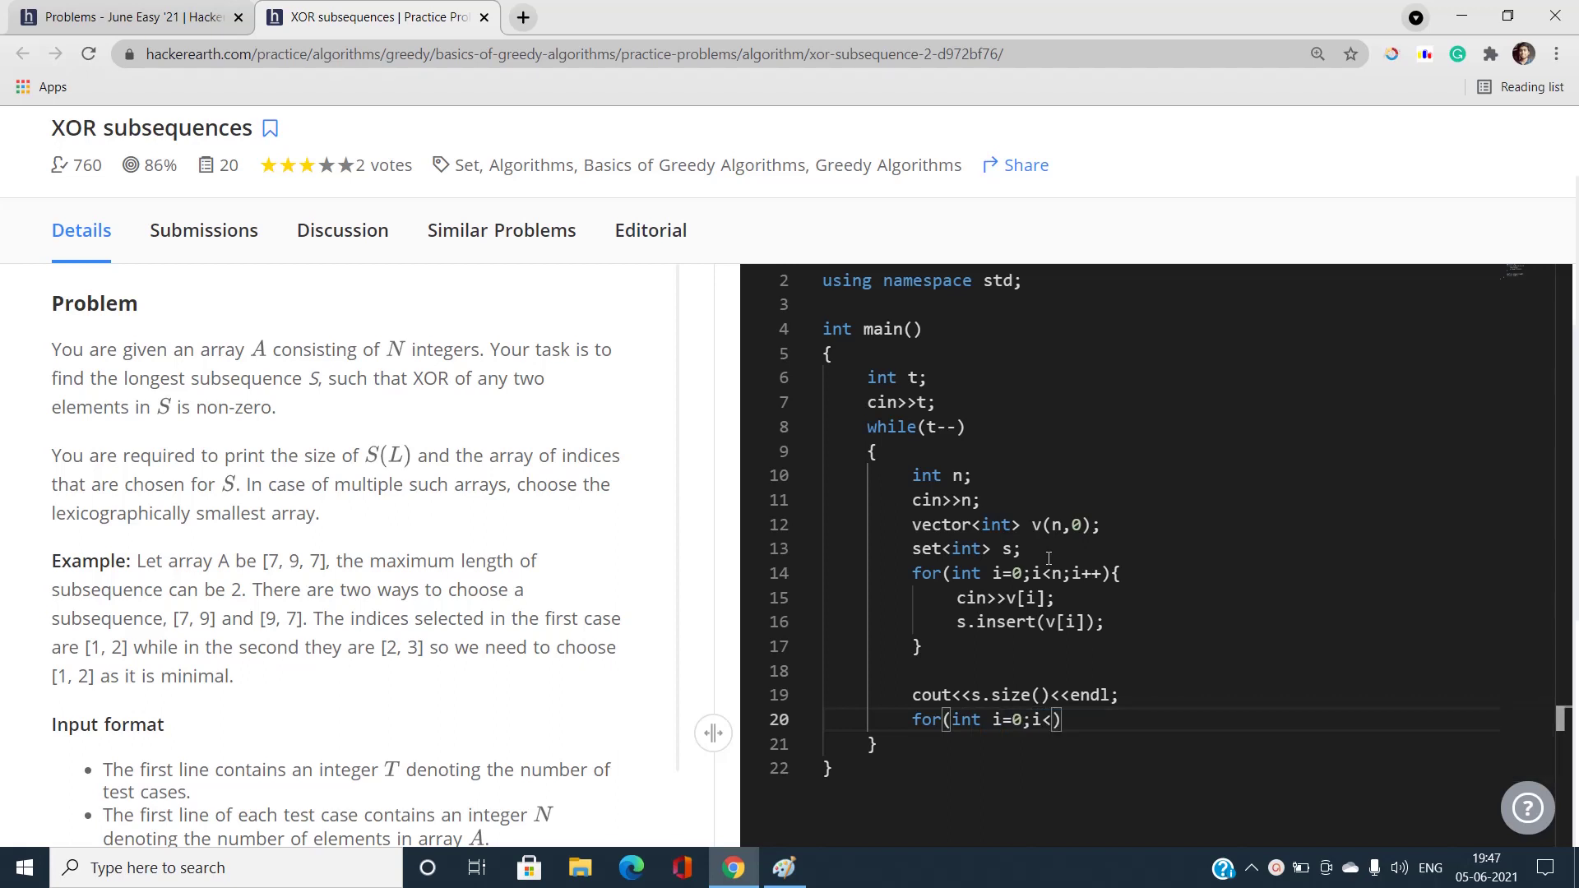
pyautogui.write('n;i++')
pyautogui.press('Right')
pyautogui.write('{')
pyautogui.press('Return')
pyautogui.scroll(-3, 1147, 575)
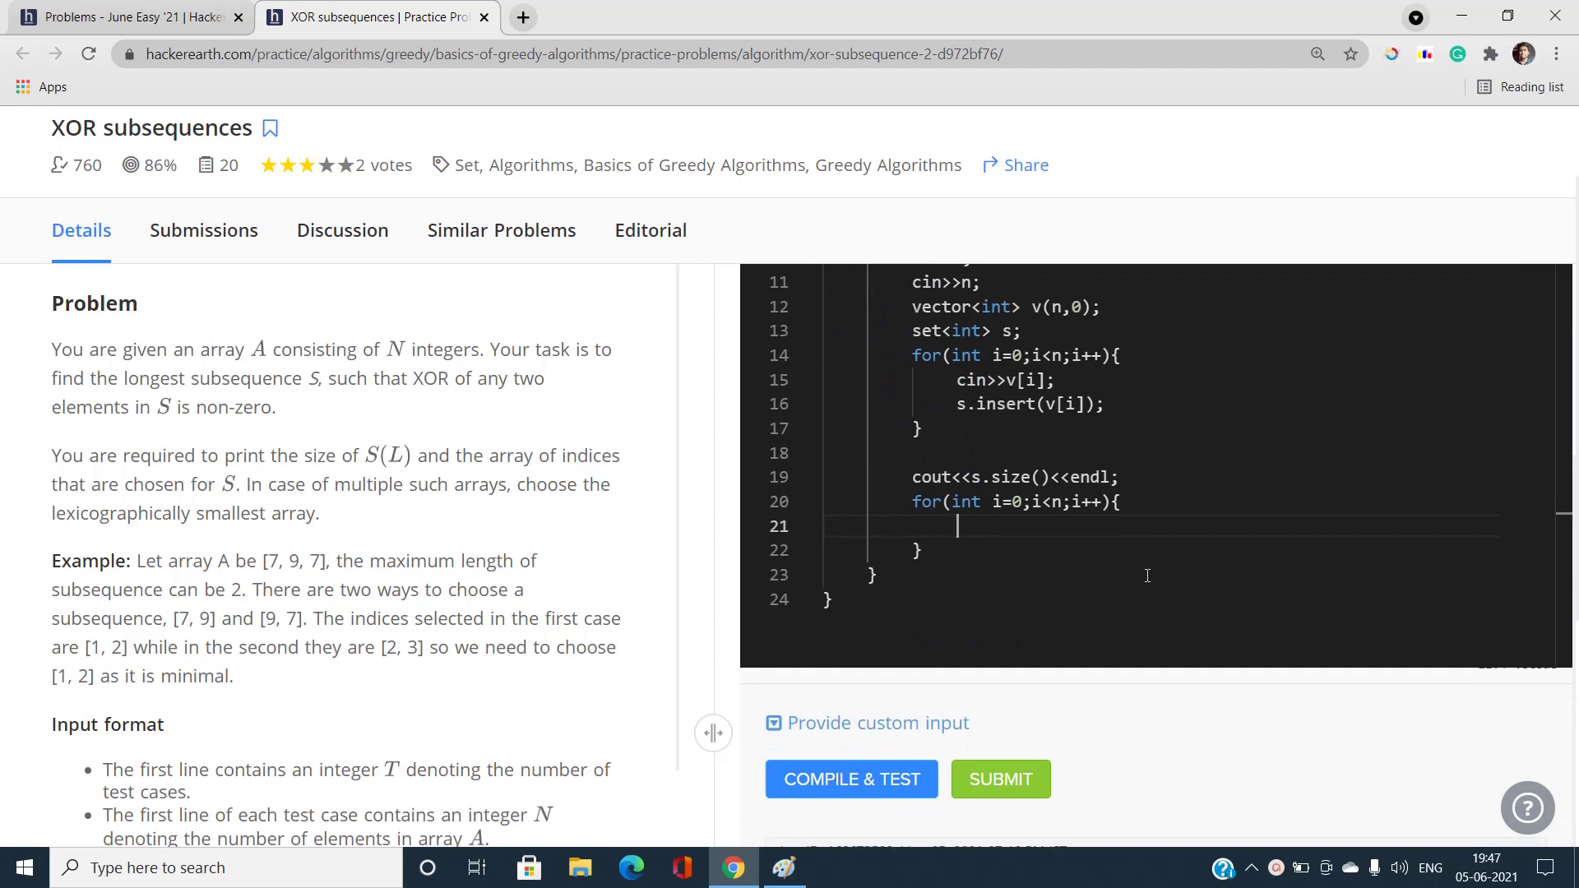
pyautogui.write('if(s.find(v[i]')
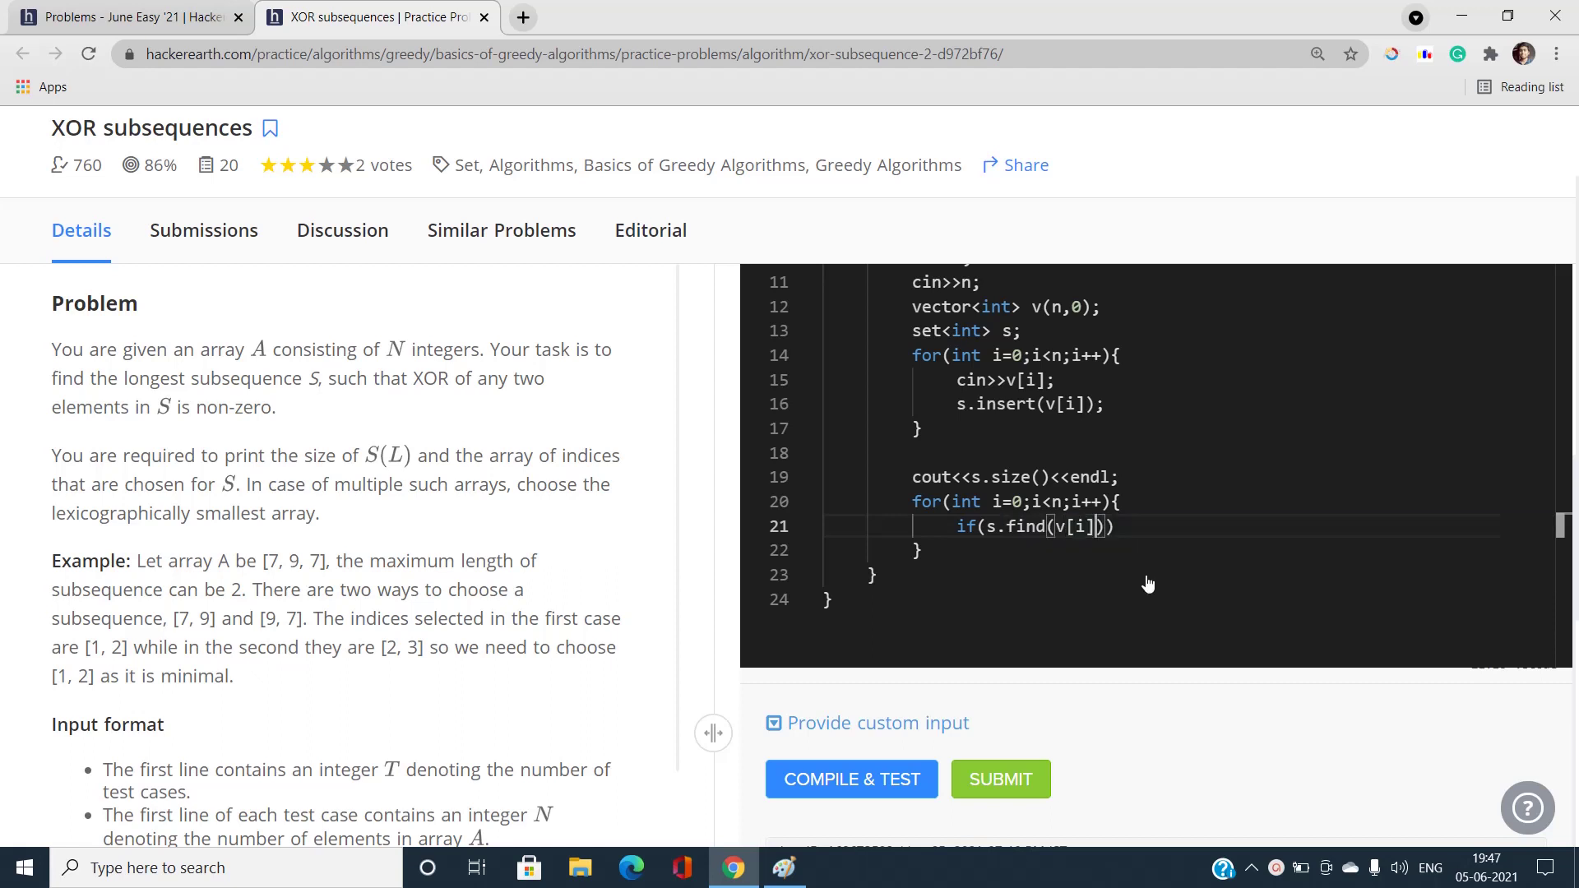
# Step: Add if(s.find(v[i])!=s.end()) printing i+1 and a space, then s.erase(v[i])
pyautogui.press('Right')
pyautogui.write('==')
pyautogui.press('BackSpace')
pyautogui.press('BackSpace')
pyautogui.write('==s')
pyautogui.write('find(v[i])!=s.end())')
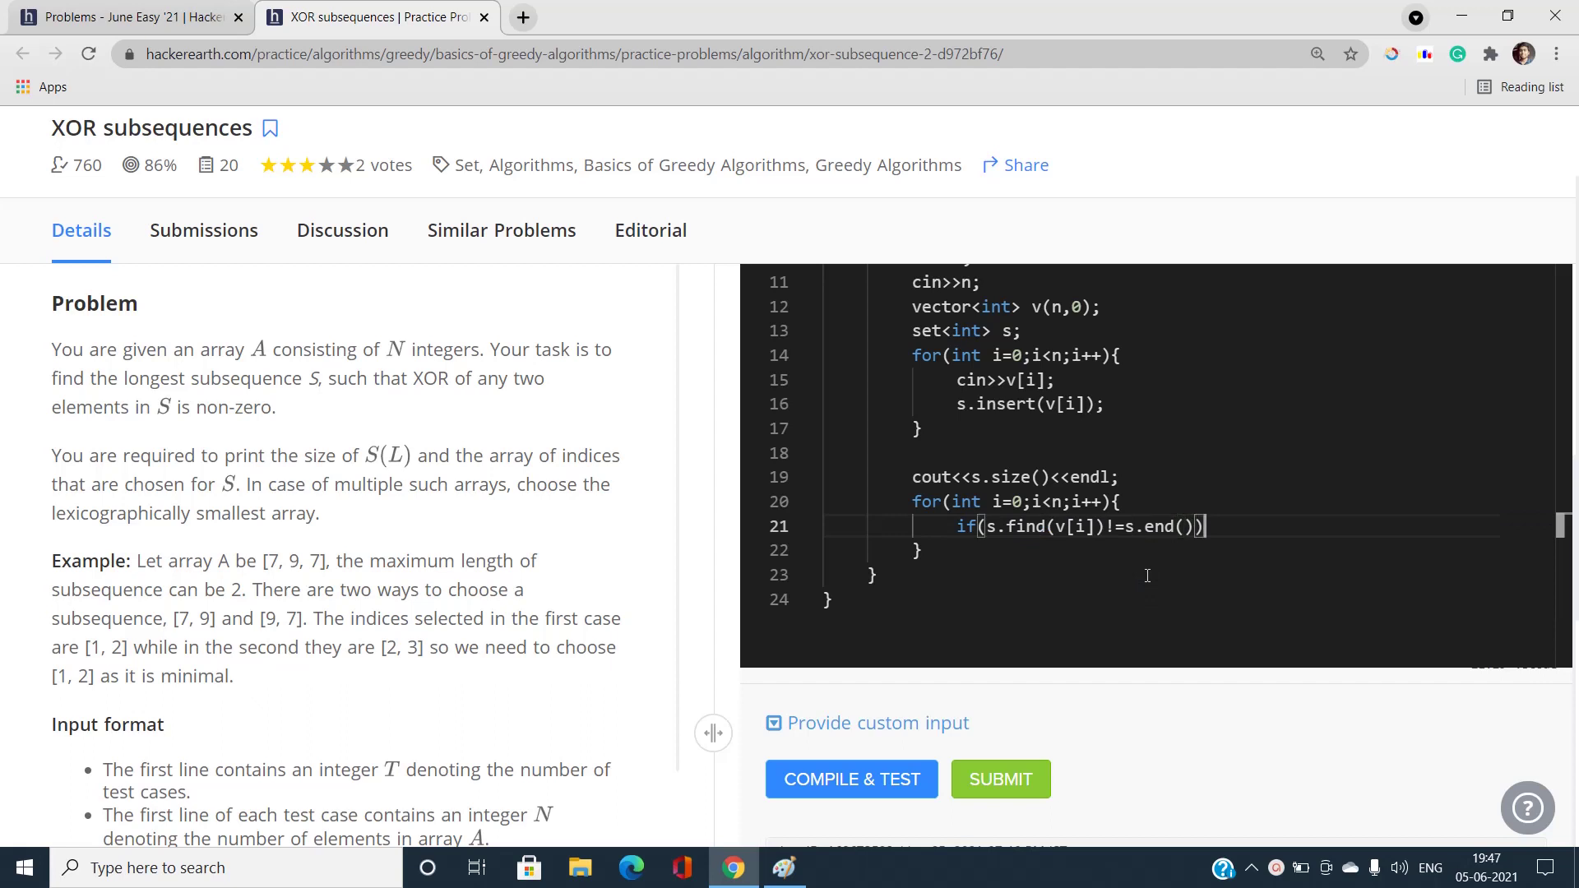
pyautogui.write('{')
pyautogui.press('Return')
pyautogui.write('ccout<<i+1<<" ";')
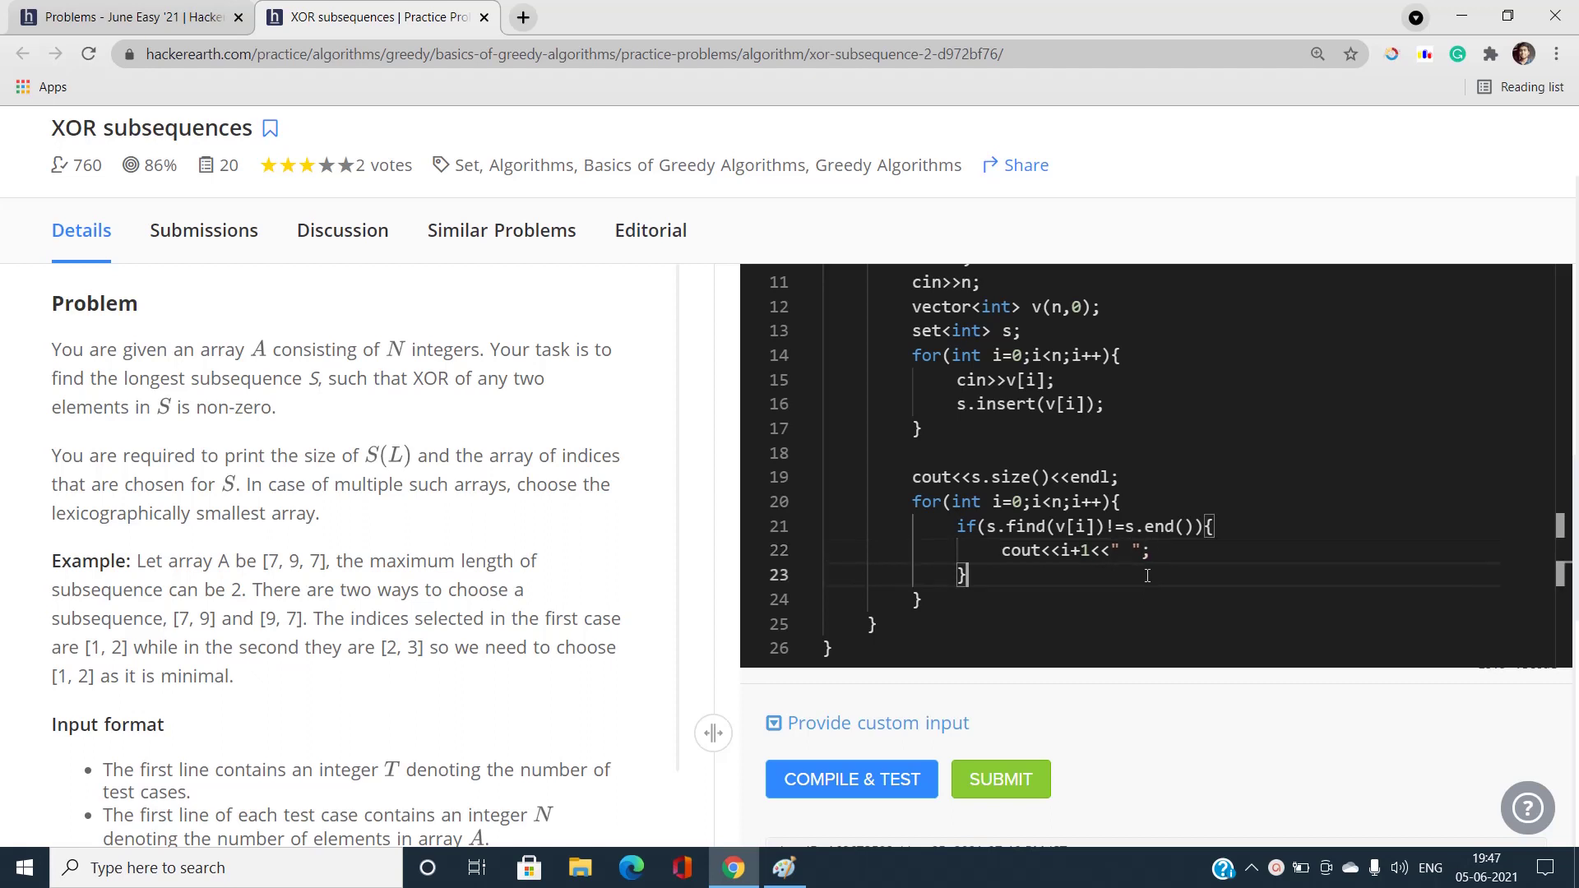
pyautogui.press('Return')
pyautogui.write('s.erase(')
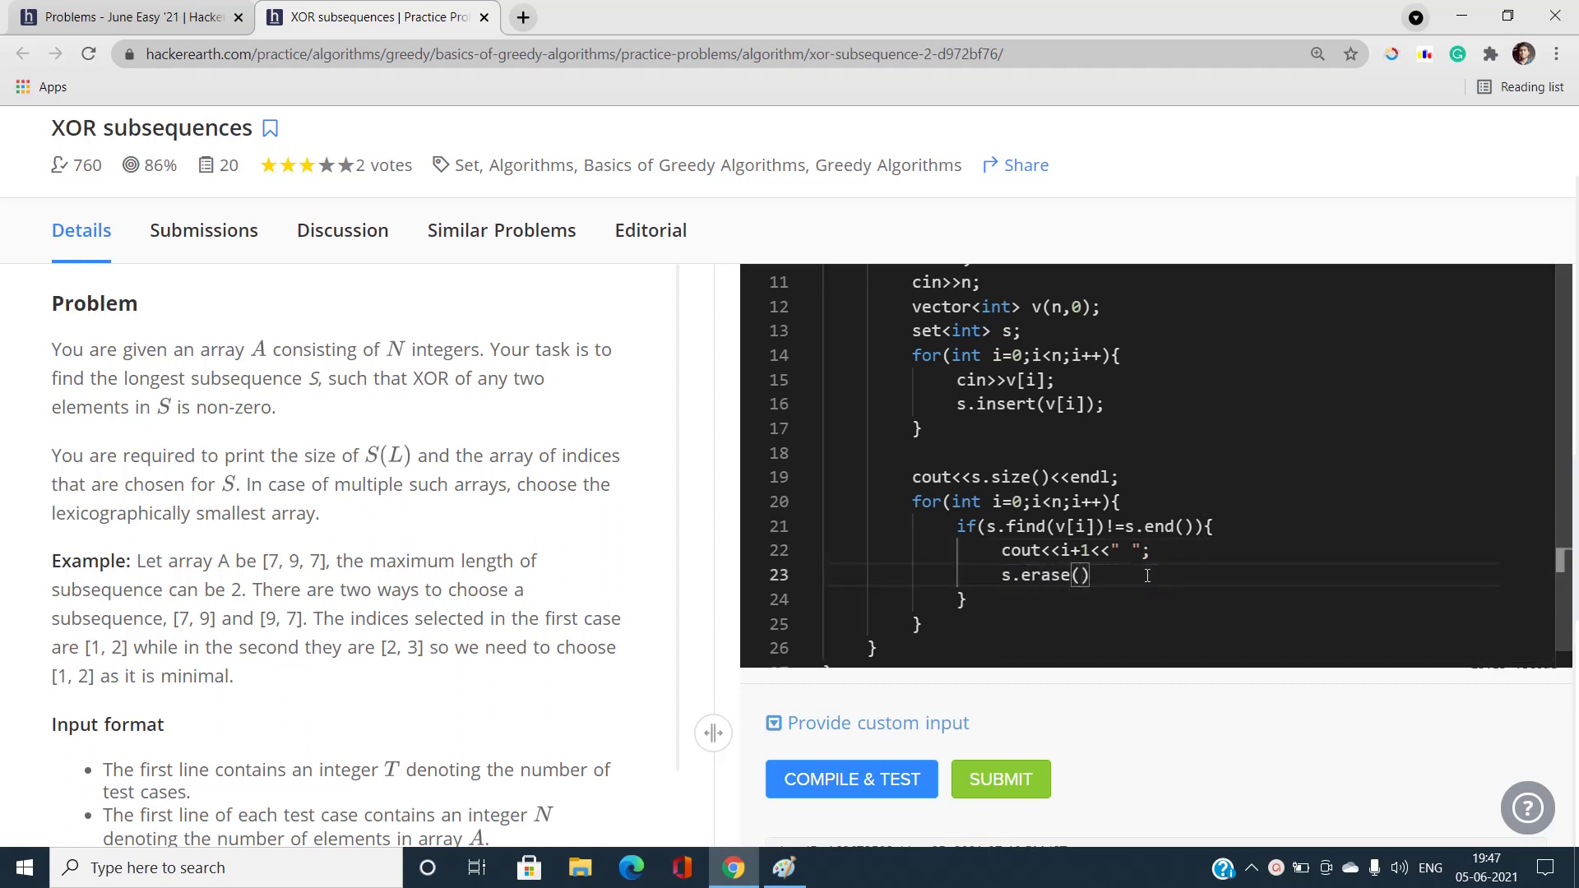
pyautogui.write('v[i]);')
# Step: Add cout<<endl after the printing loop
pyautogui.press('Down')
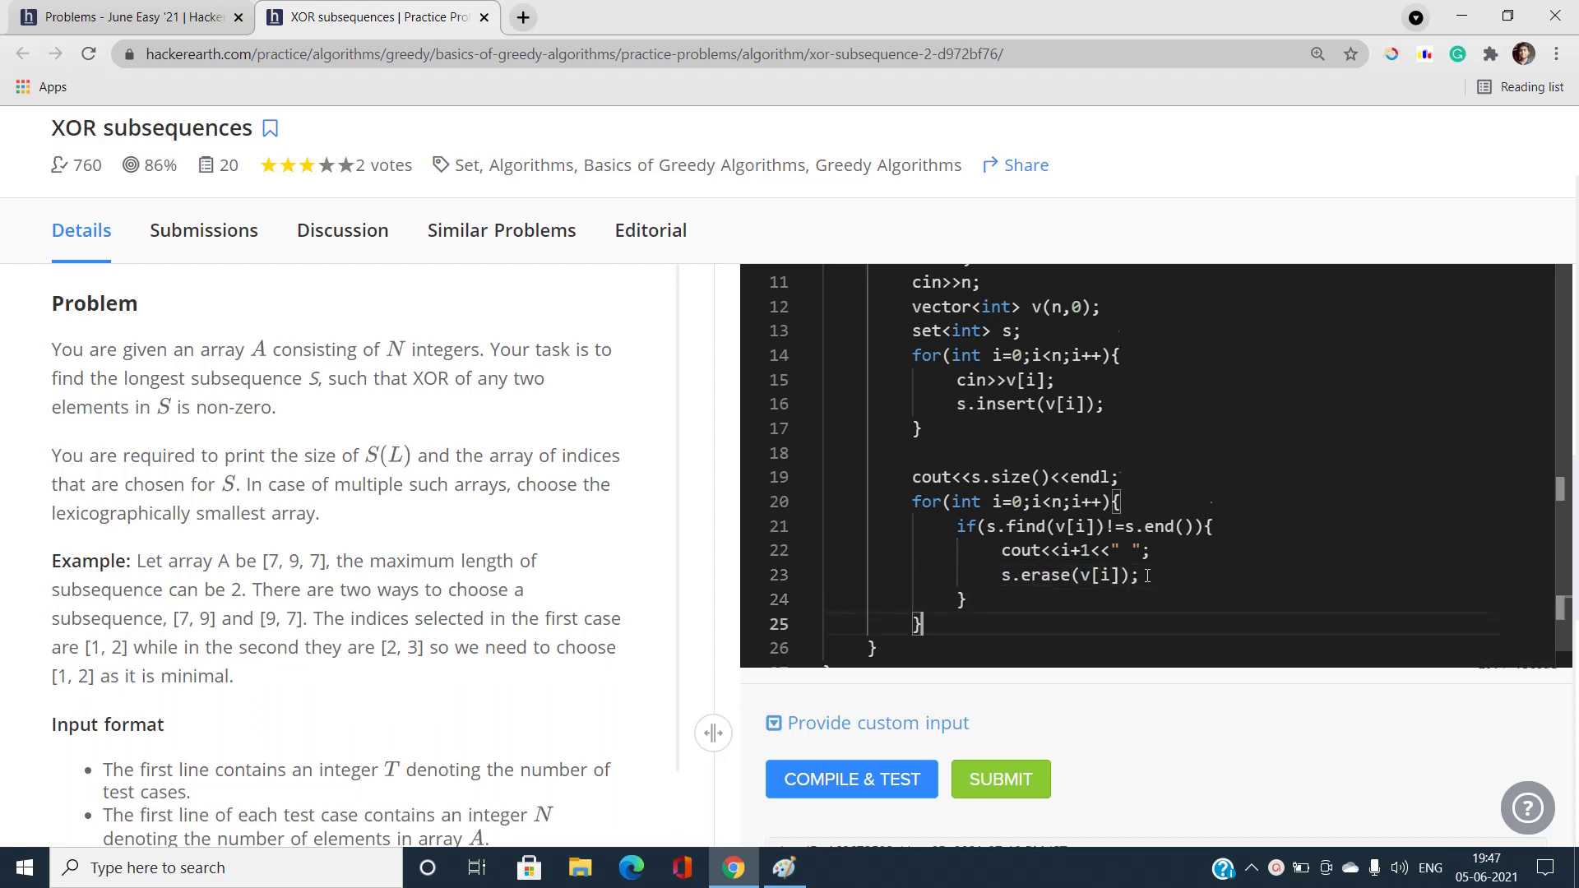
pyautogui.press('Down')
pyautogui.press('End')
pyautogui.press('Return')
pyautogui.write('cout<<end;;l;')
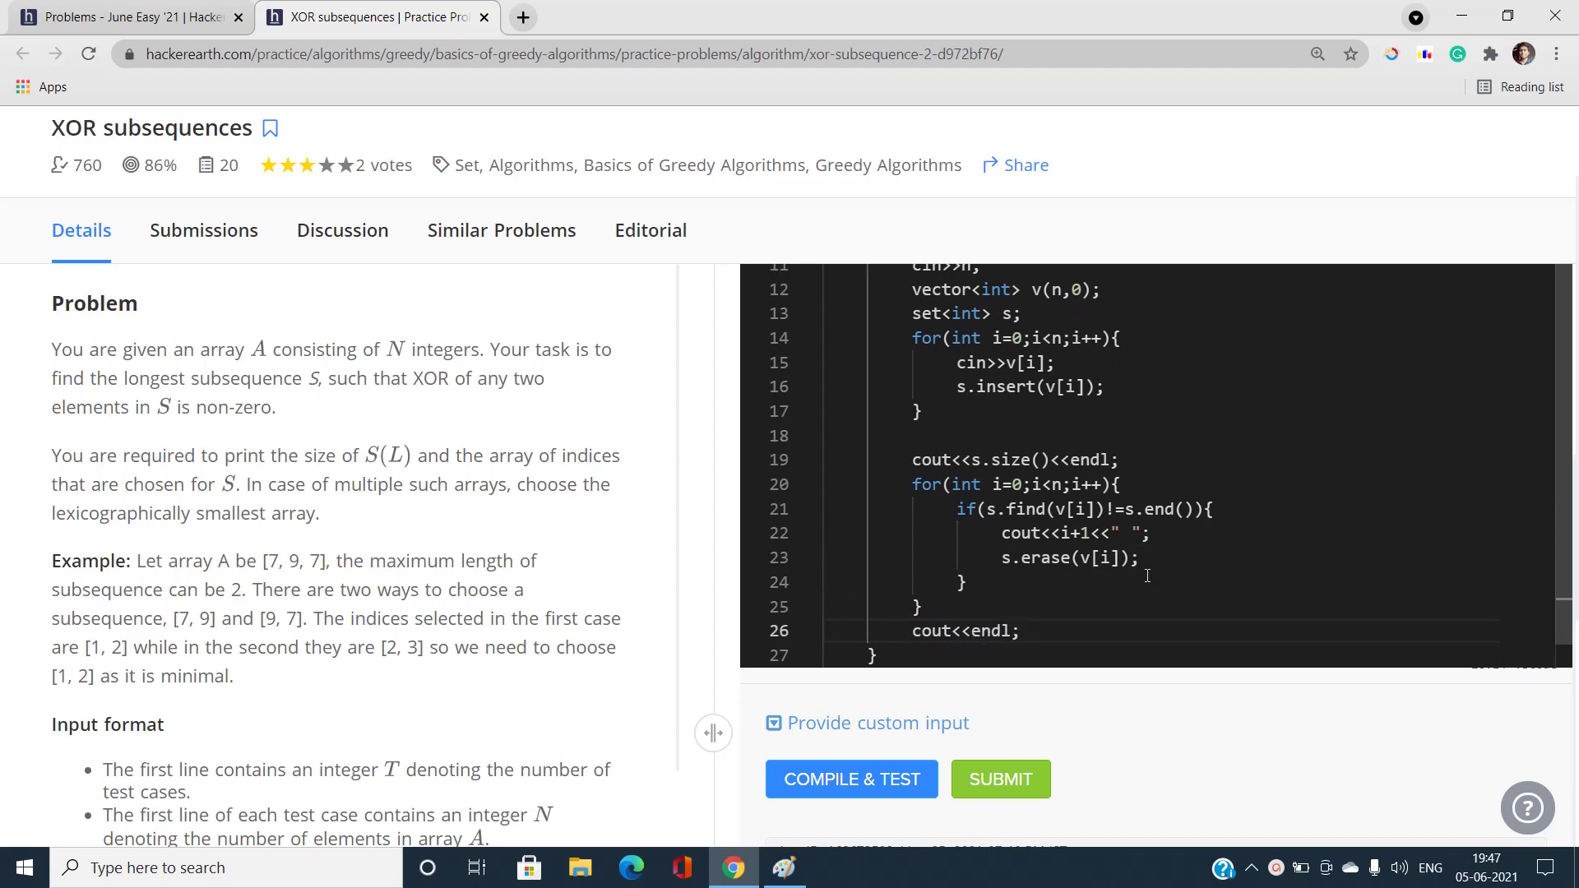
# Step: Submit the code for judging and zoom out to review the Accepted, score-20 results
pyautogui.click(846, 779)
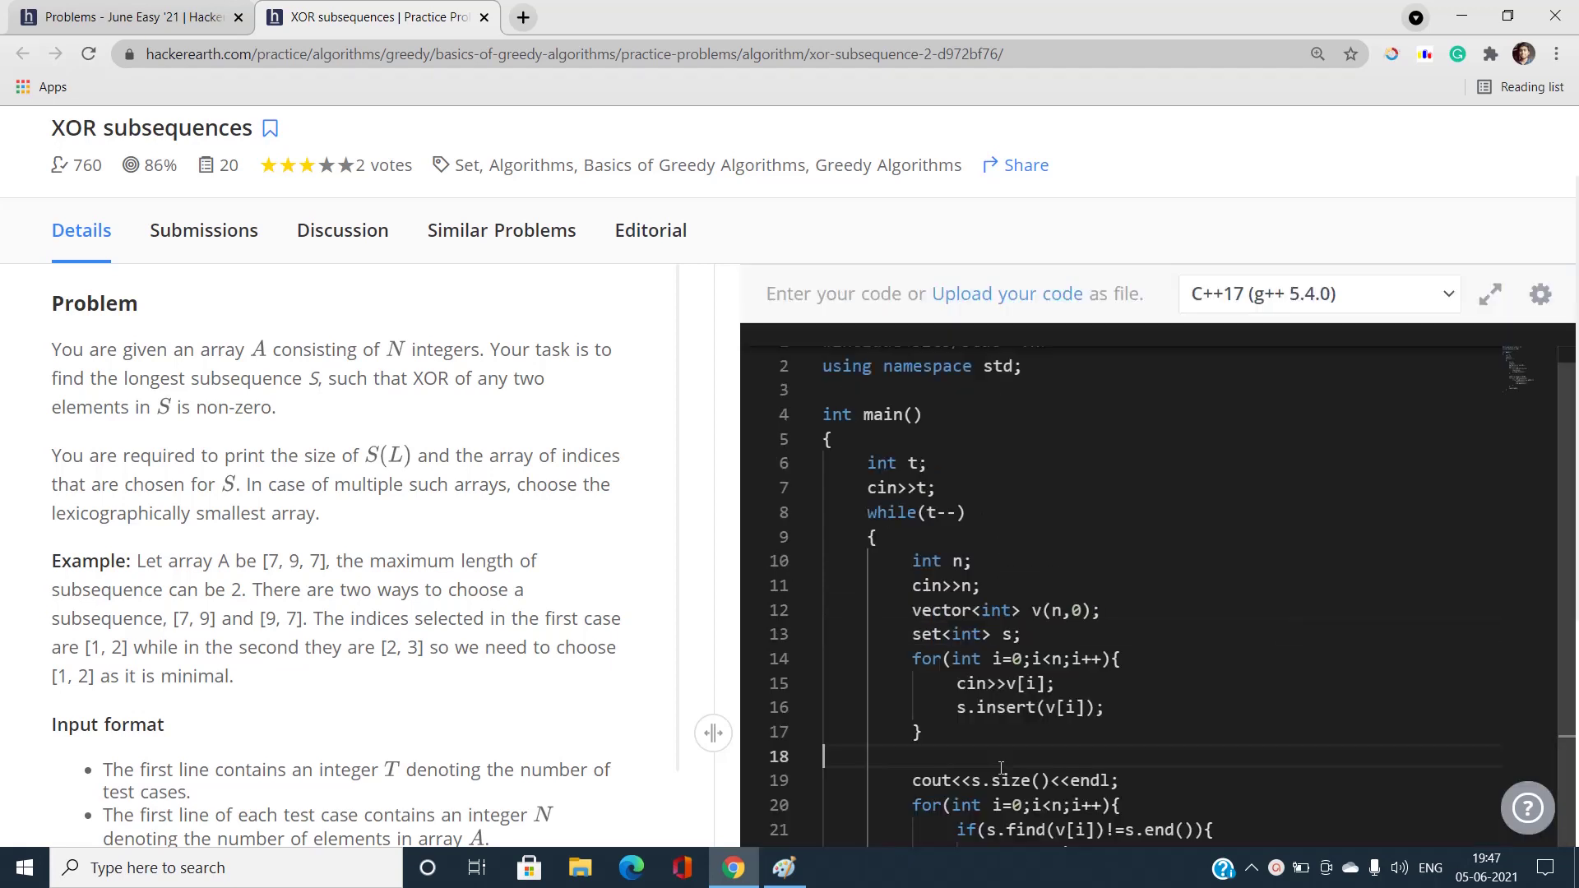
pyautogui.scroll(-3, 722, 294)
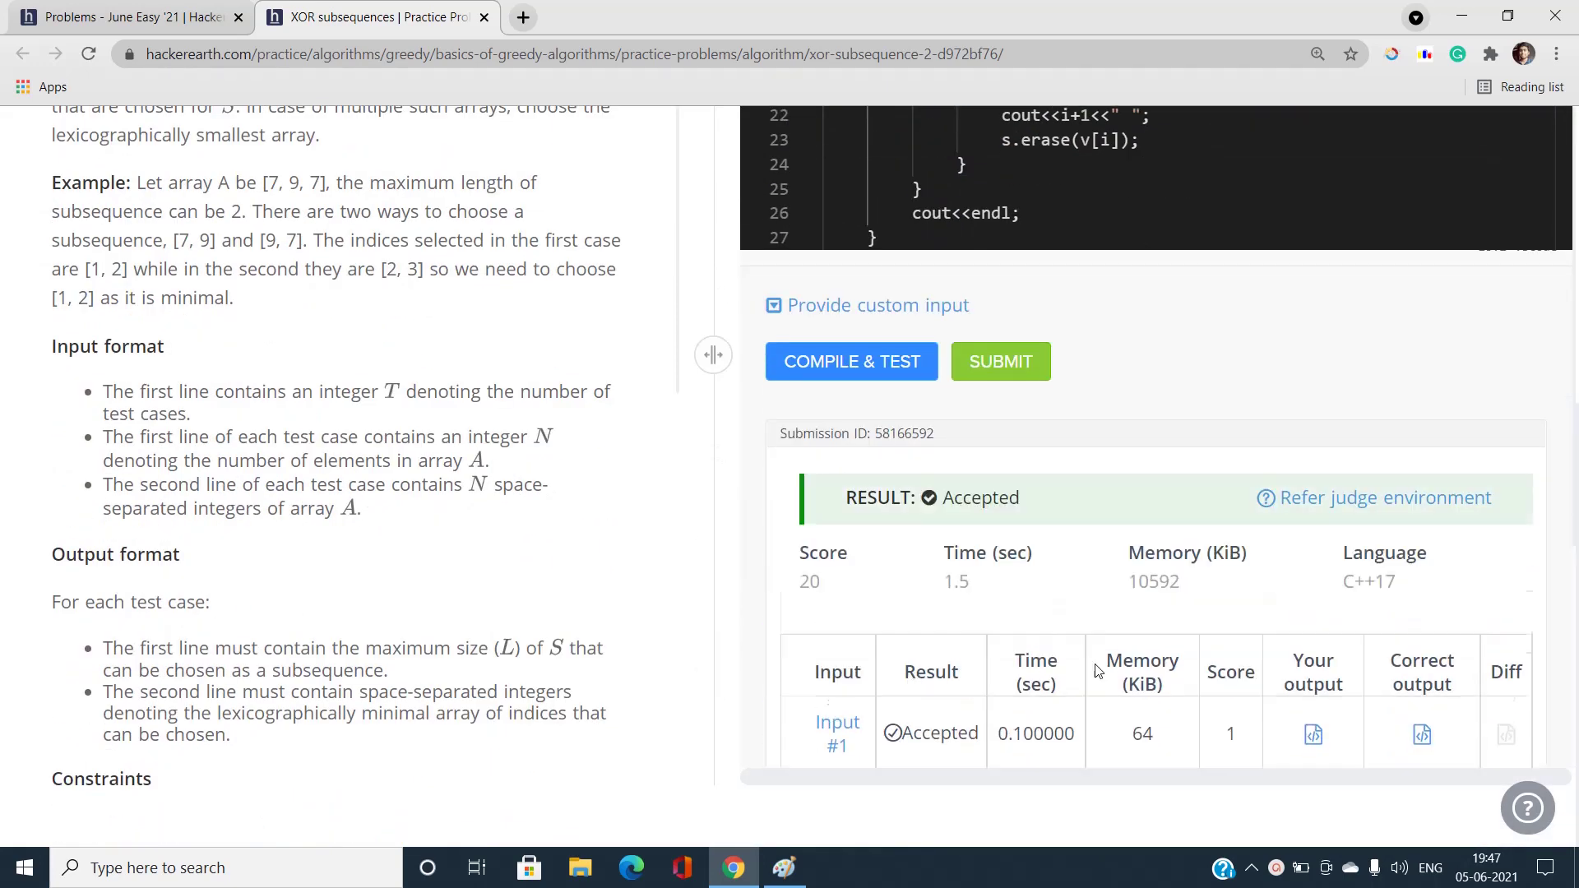
pyautogui.scroll(-3, 1047, 692)
pyautogui.scroll(3, 949, 565)
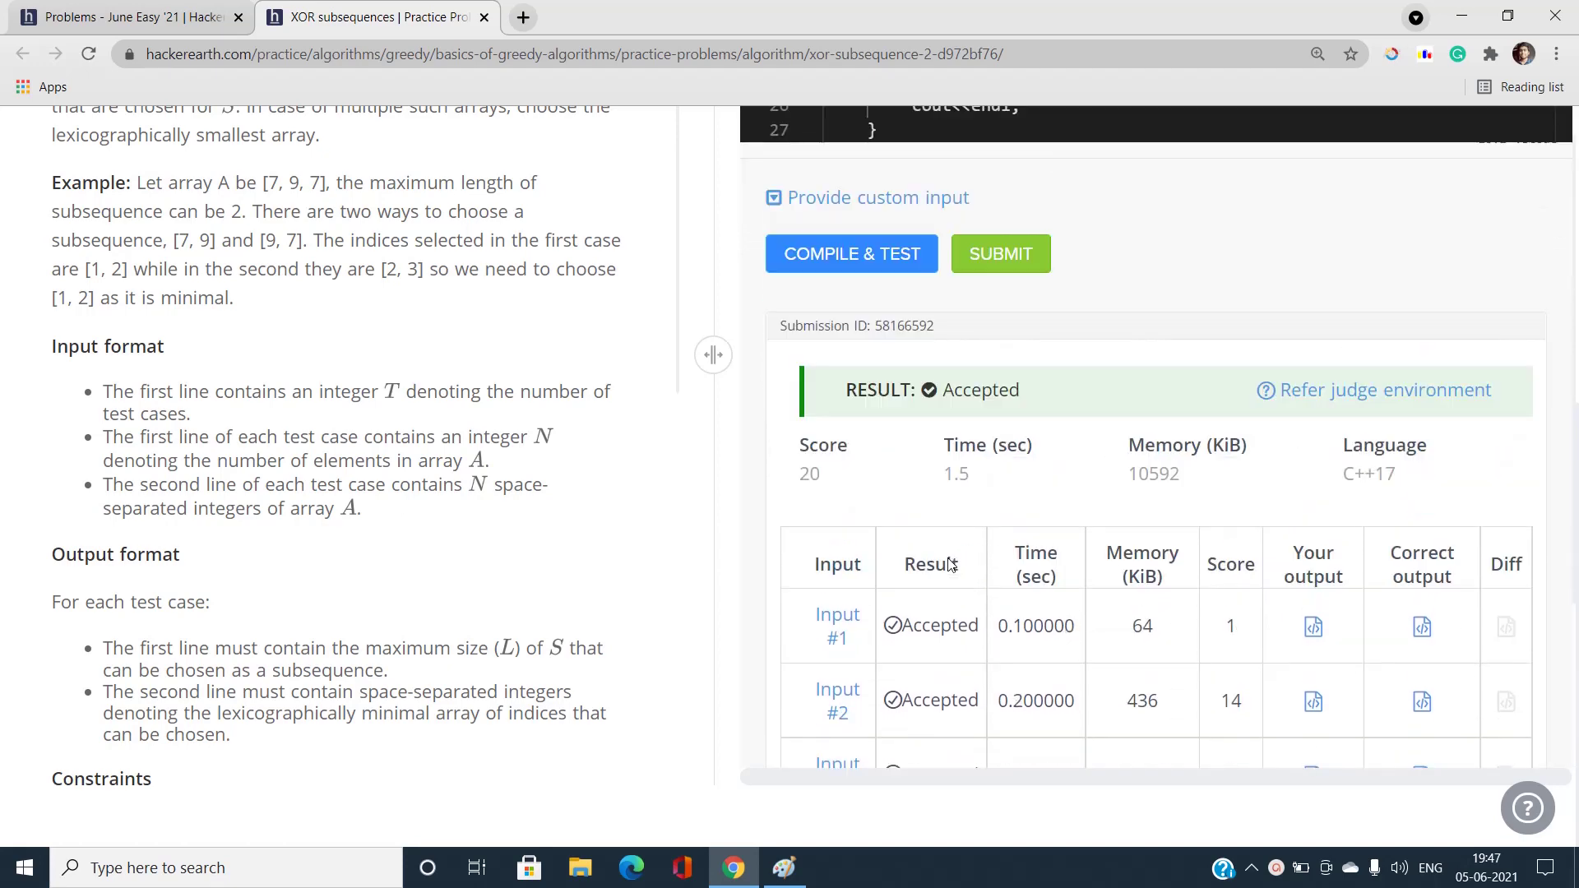
pyautogui.hotkey('ctrl', '-')
pyautogui.scroll(5, 626, 464)
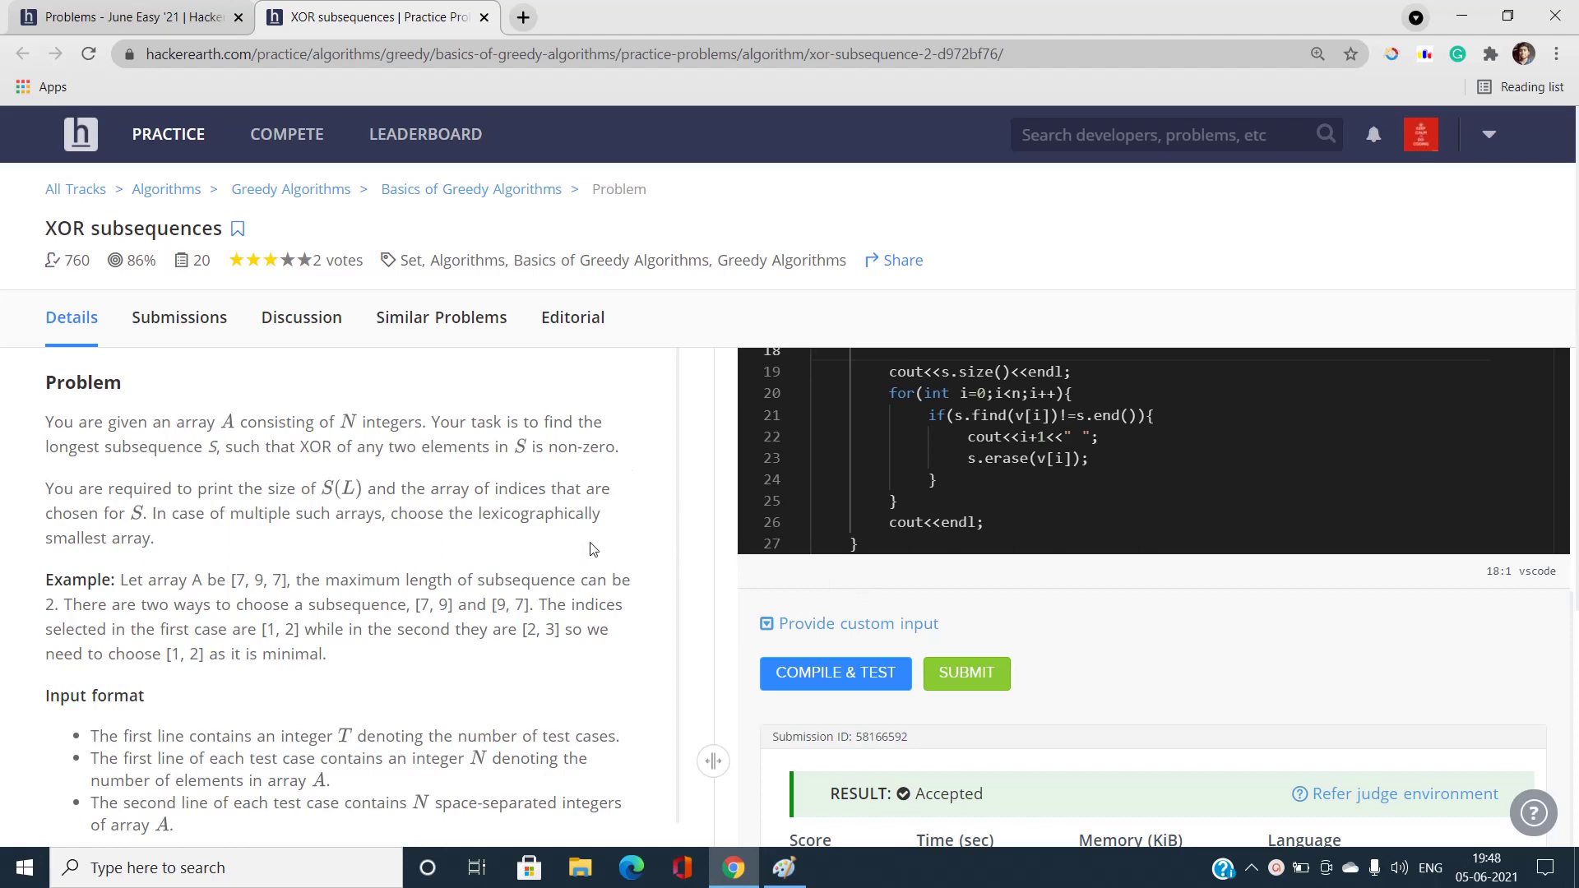
pyautogui.scroll(5, 1042, 635)
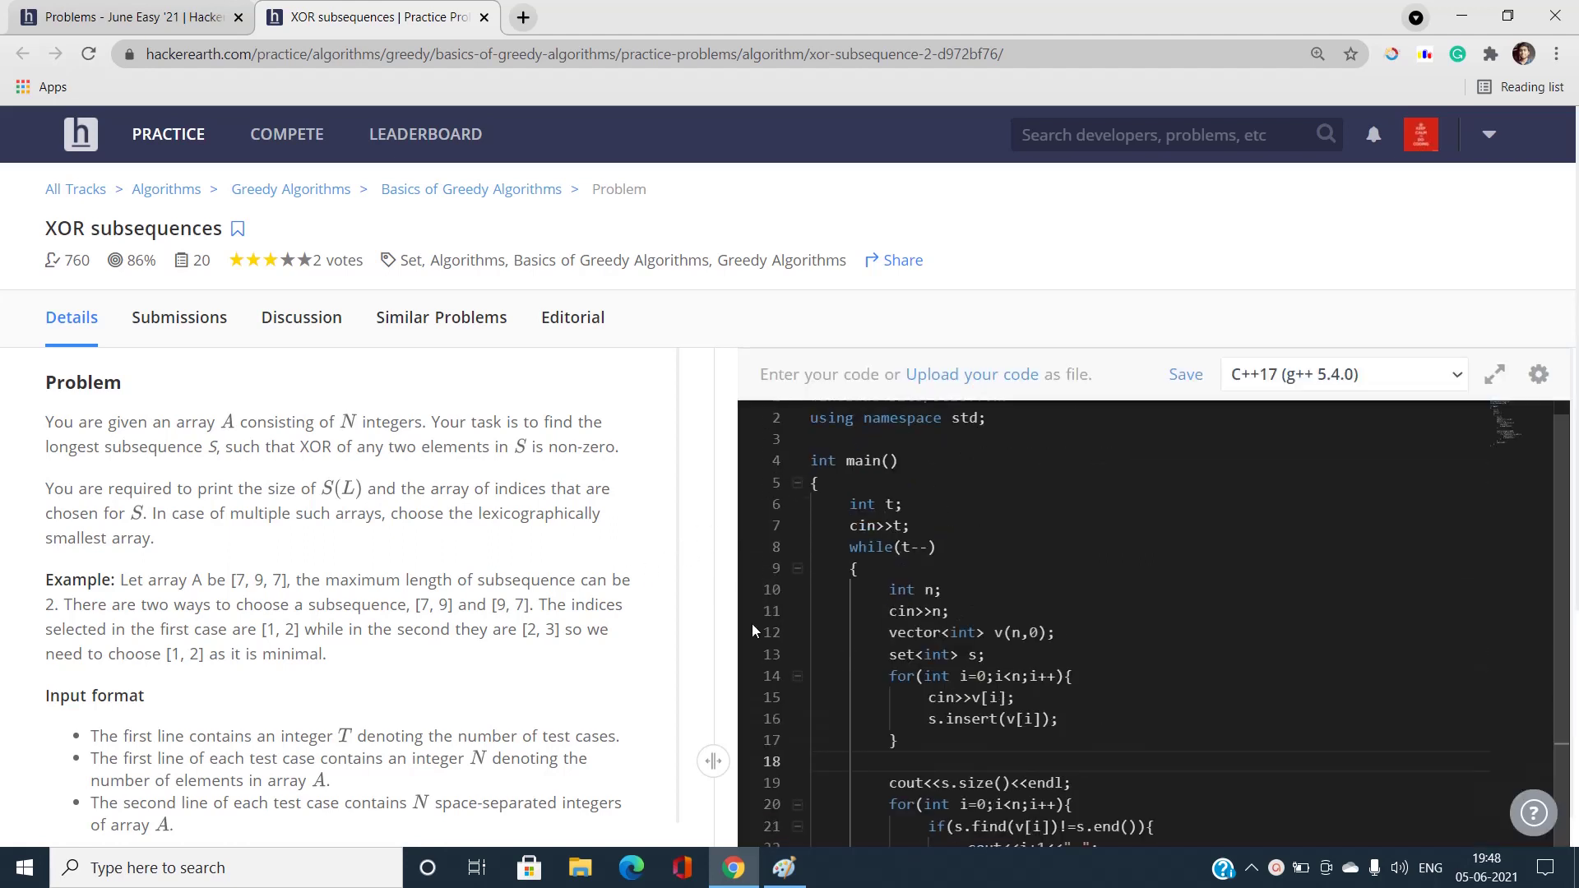
pyautogui.scroll(1, 958, 602)
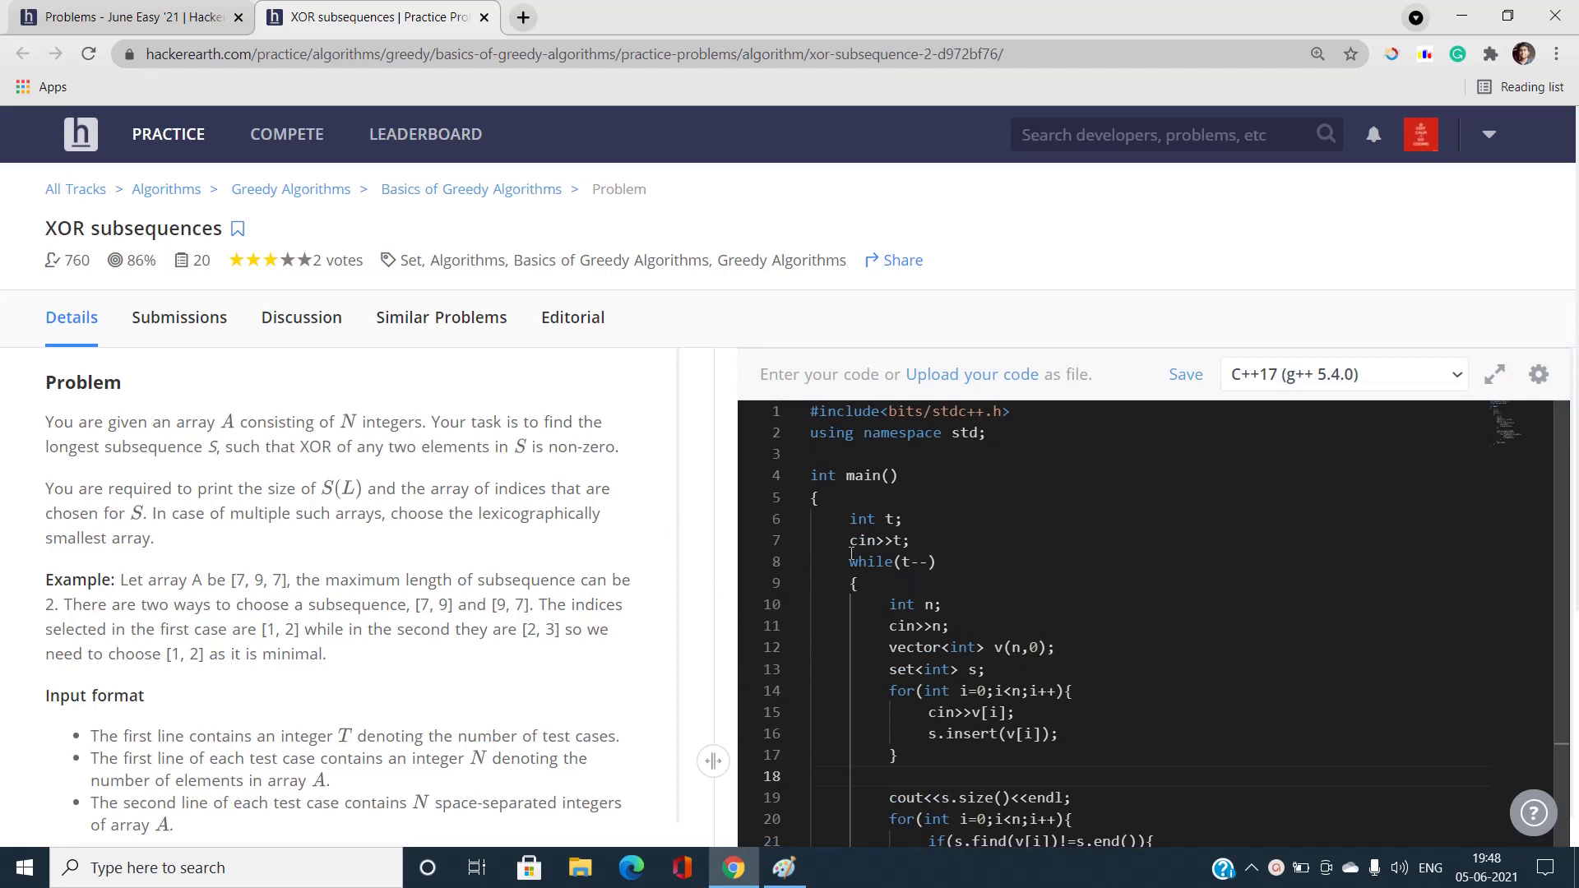